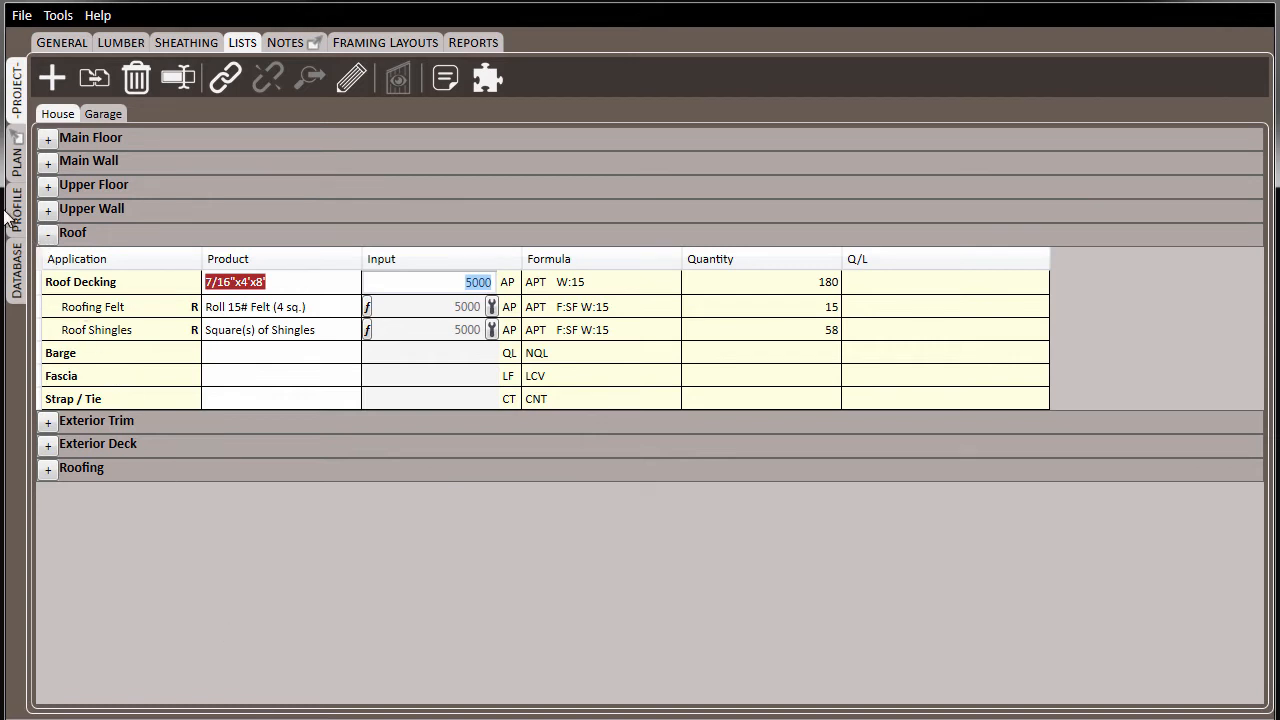
# Add a kit usage named 1/2" Clips to the profile's Roof Decking with Roofing kit, using product family 1/2"x4'x8'
pyautogui.click(15, 218)
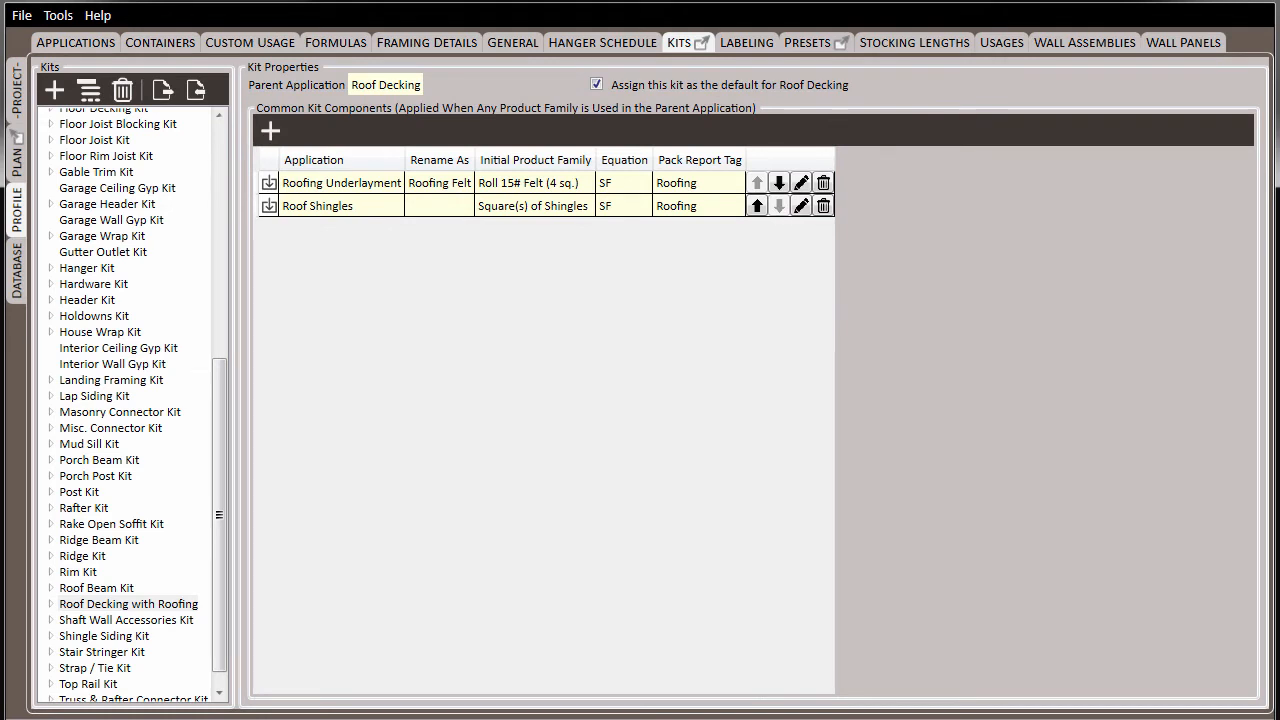
pyautogui.click(163, 605)
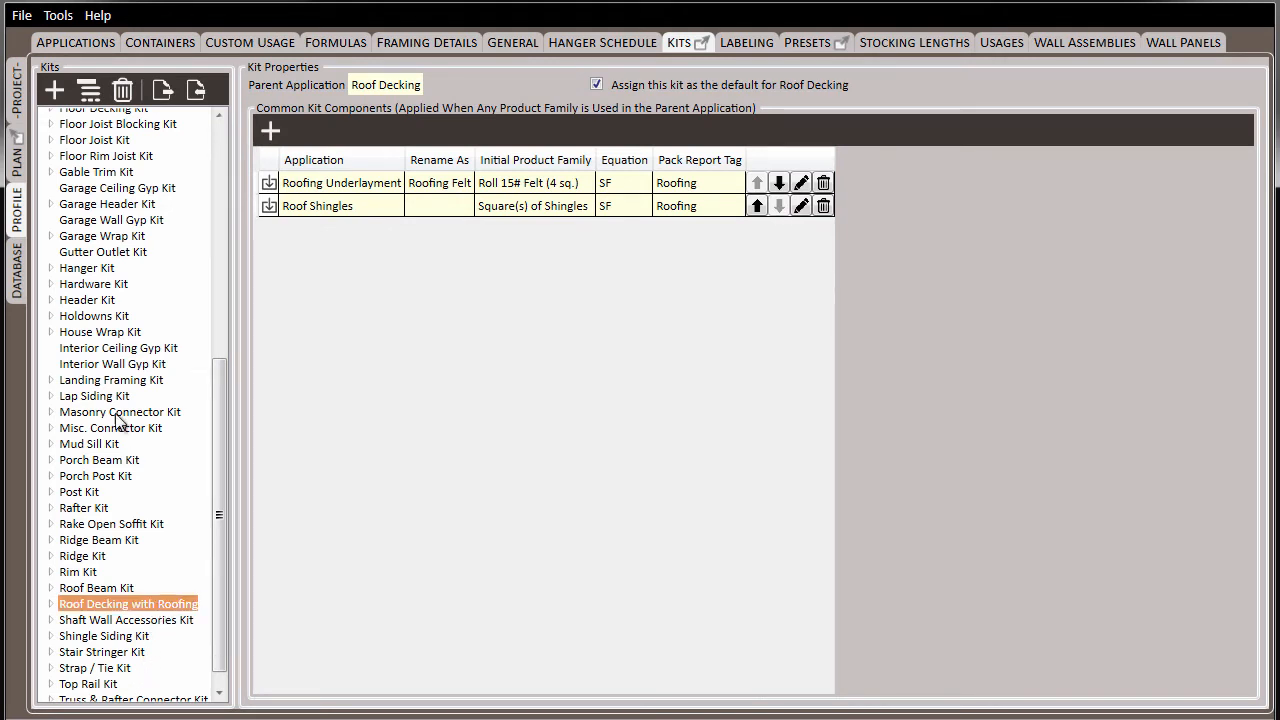
pyautogui.click(88, 95)
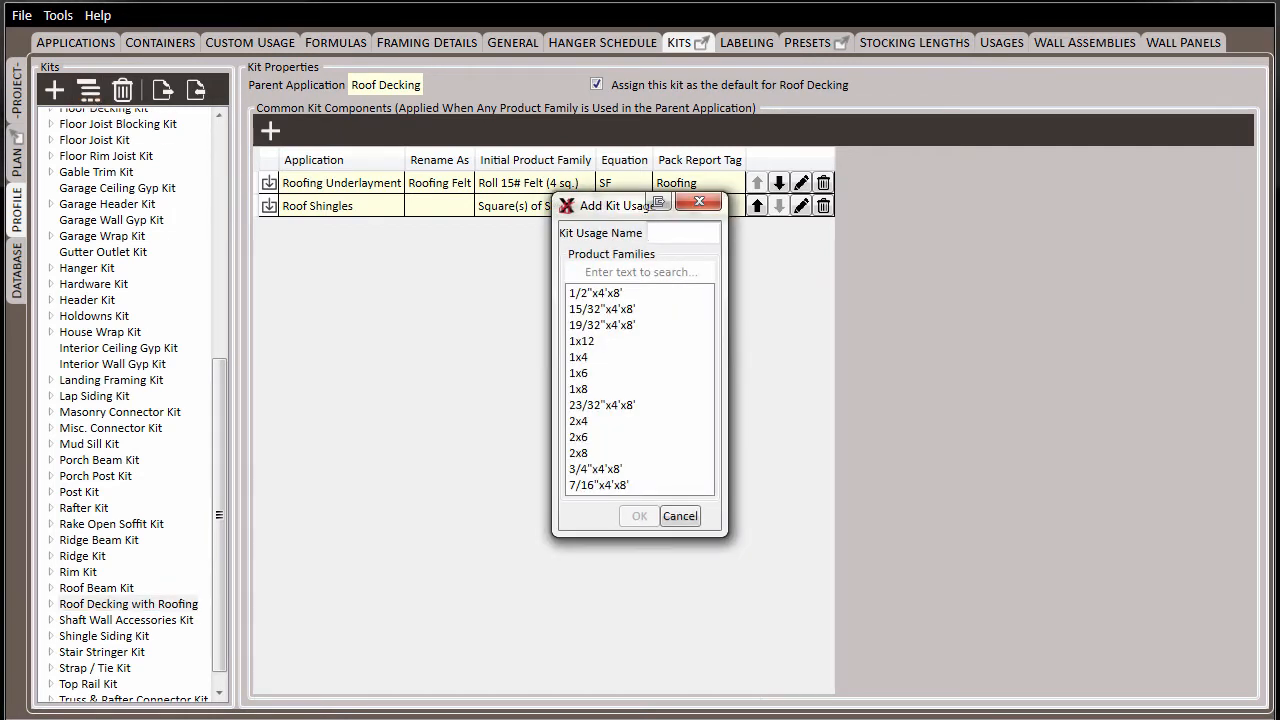
pyautogui.write('1/2" Clips')
pyautogui.click(612, 292)
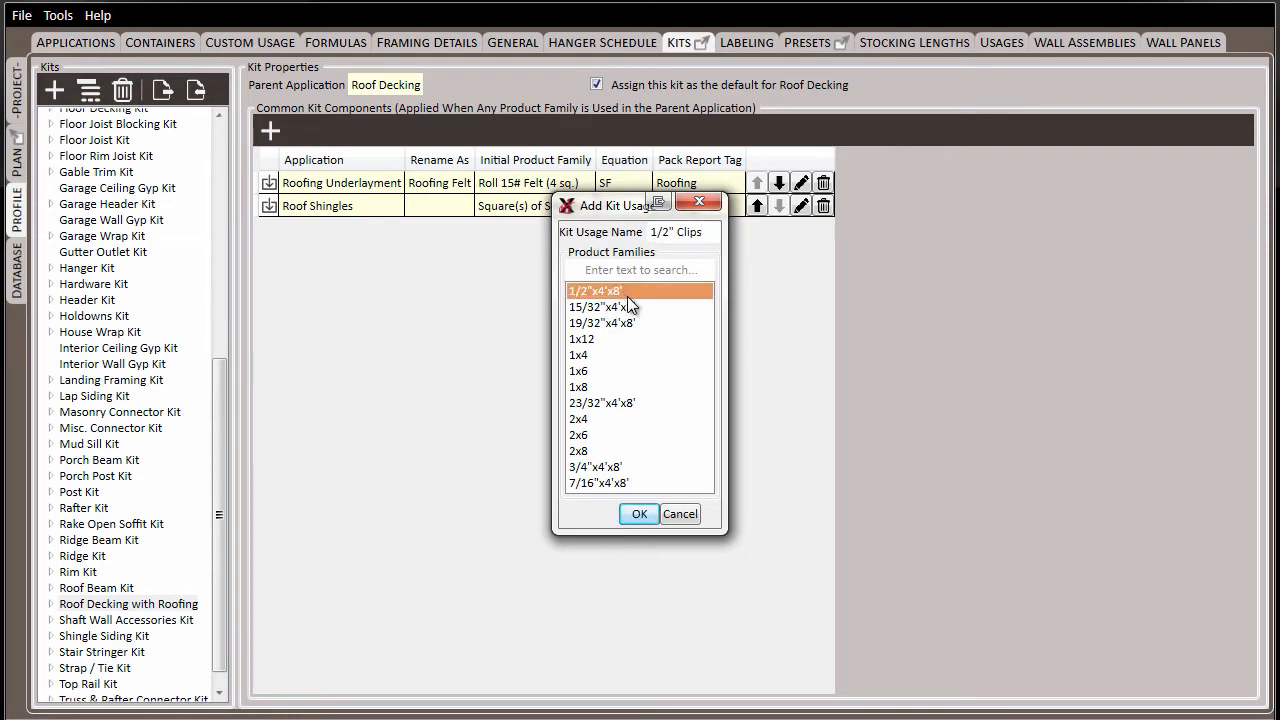
pyautogui.click(639, 515)
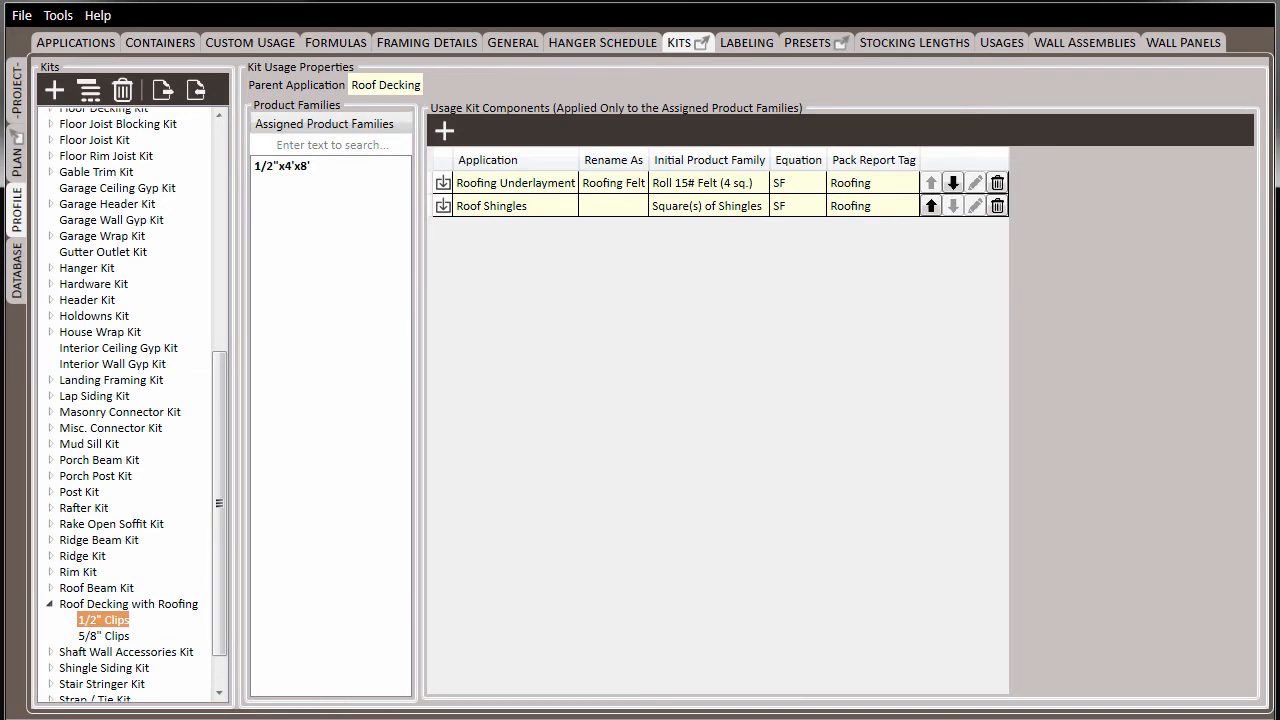
# Start a new component for the 1/2" Clips usage with Misc. Connector as its application
pyautogui.click(158, 605)
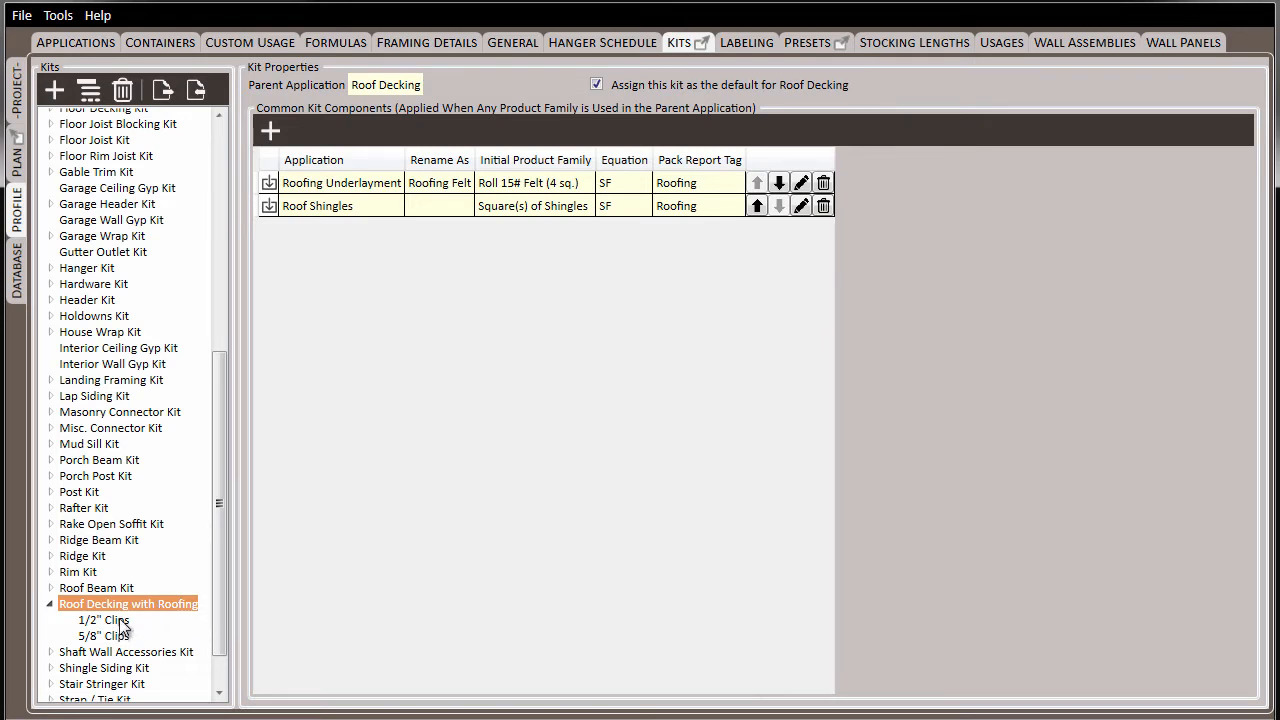
pyautogui.click(121, 622)
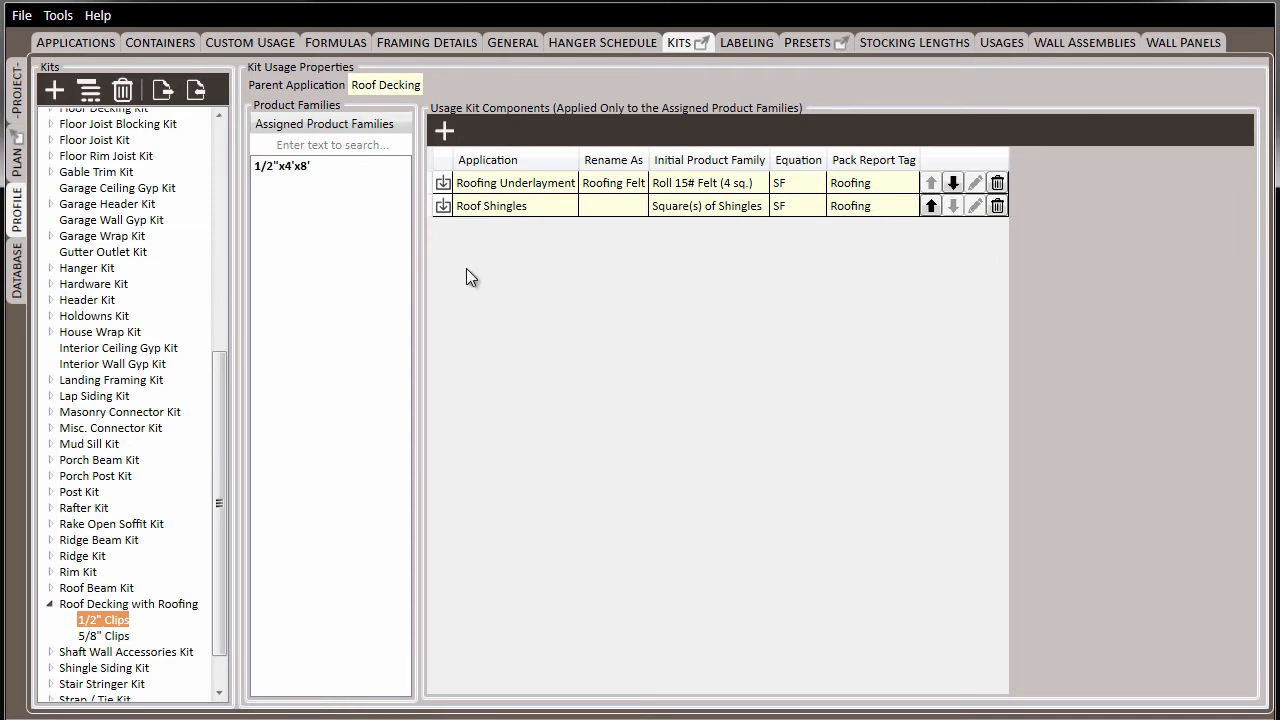
pyautogui.click(451, 131)
pyautogui.click(501, 185)
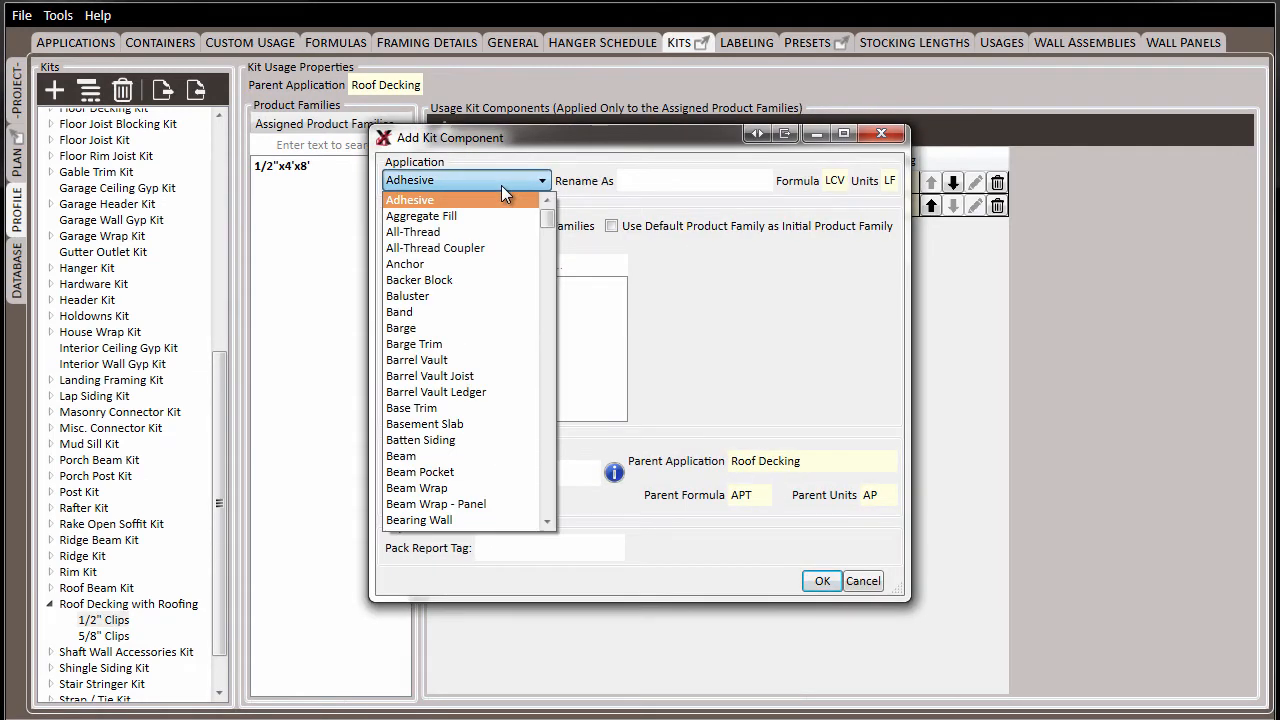
pyautogui.write('mi')
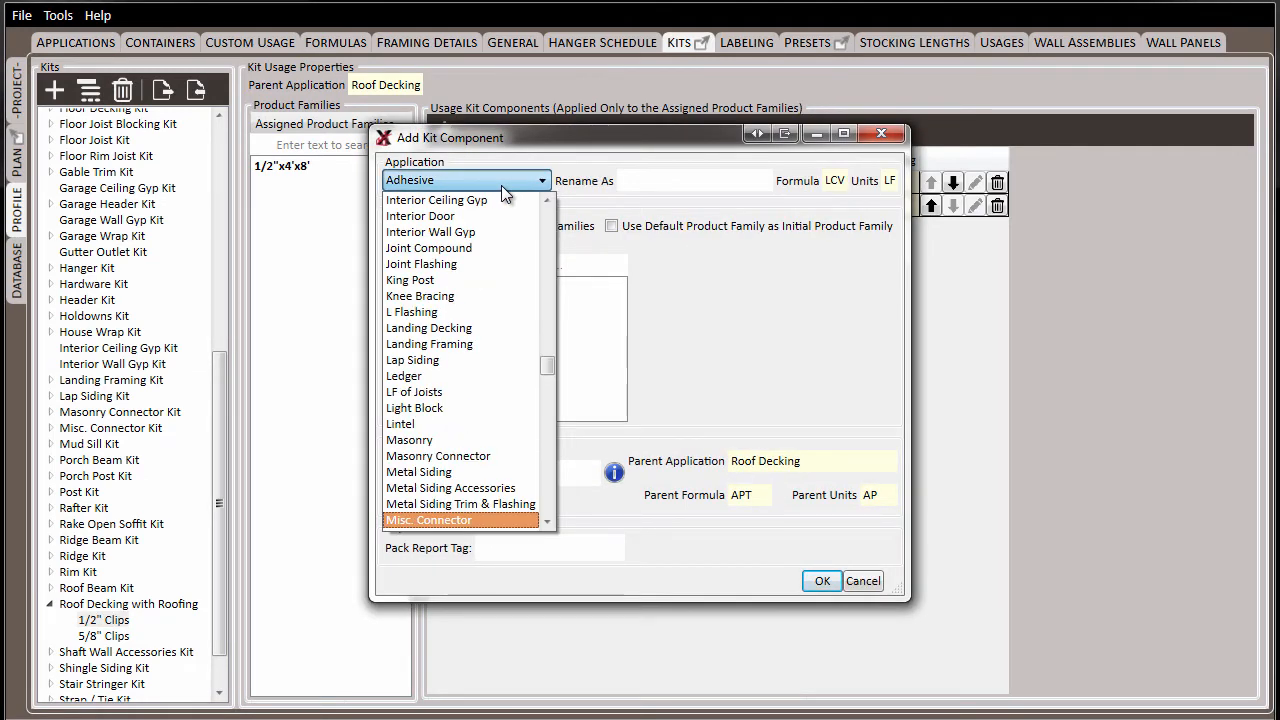
pyautogui.click(451, 520)
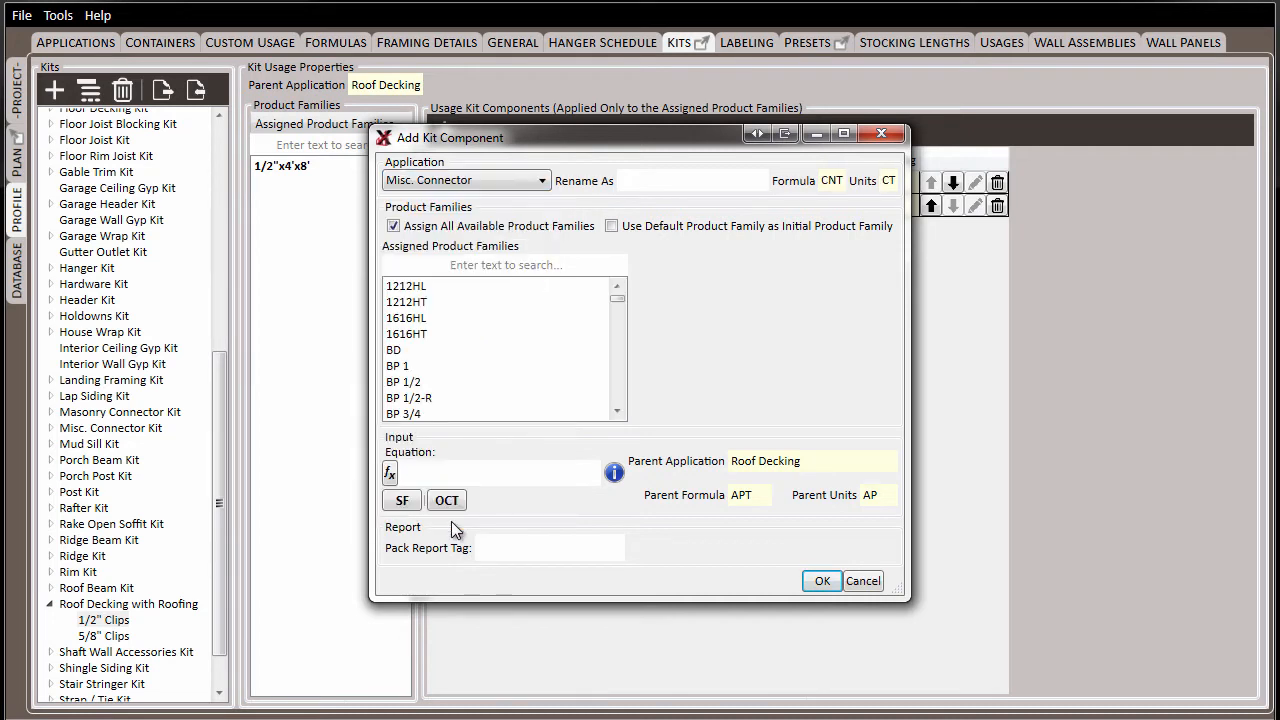
# Search the component's assigned product families for pscl and make PSCL 1/2 the initial product family
pyautogui.click(471, 267)
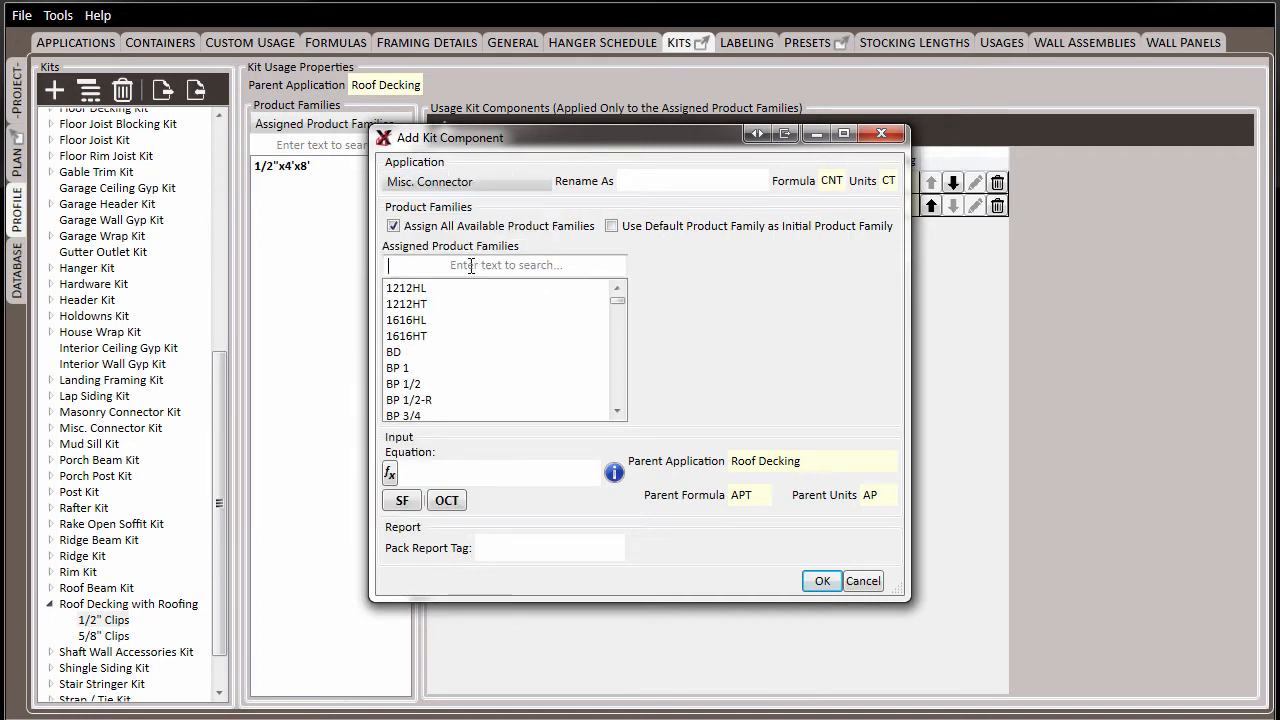
pyautogui.write('pscl')
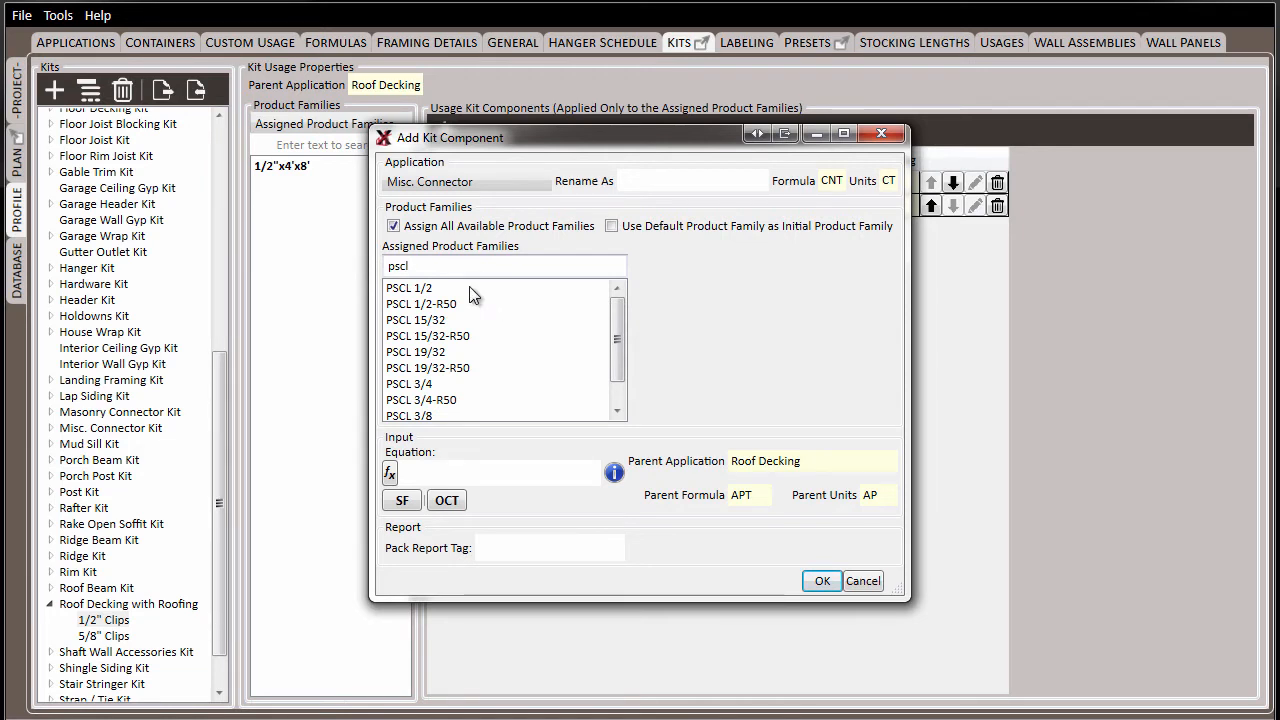
pyautogui.click(469, 286)
pyautogui.rightClick(469, 286)
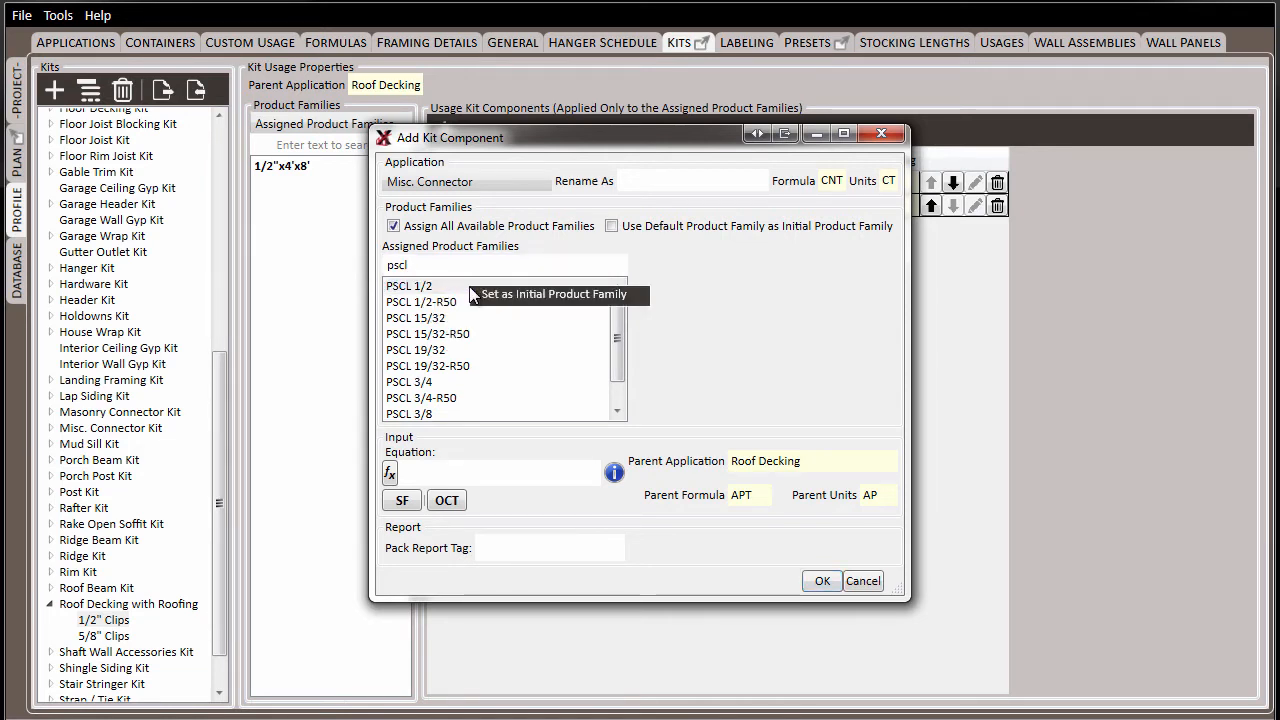
pyautogui.click(621, 293)
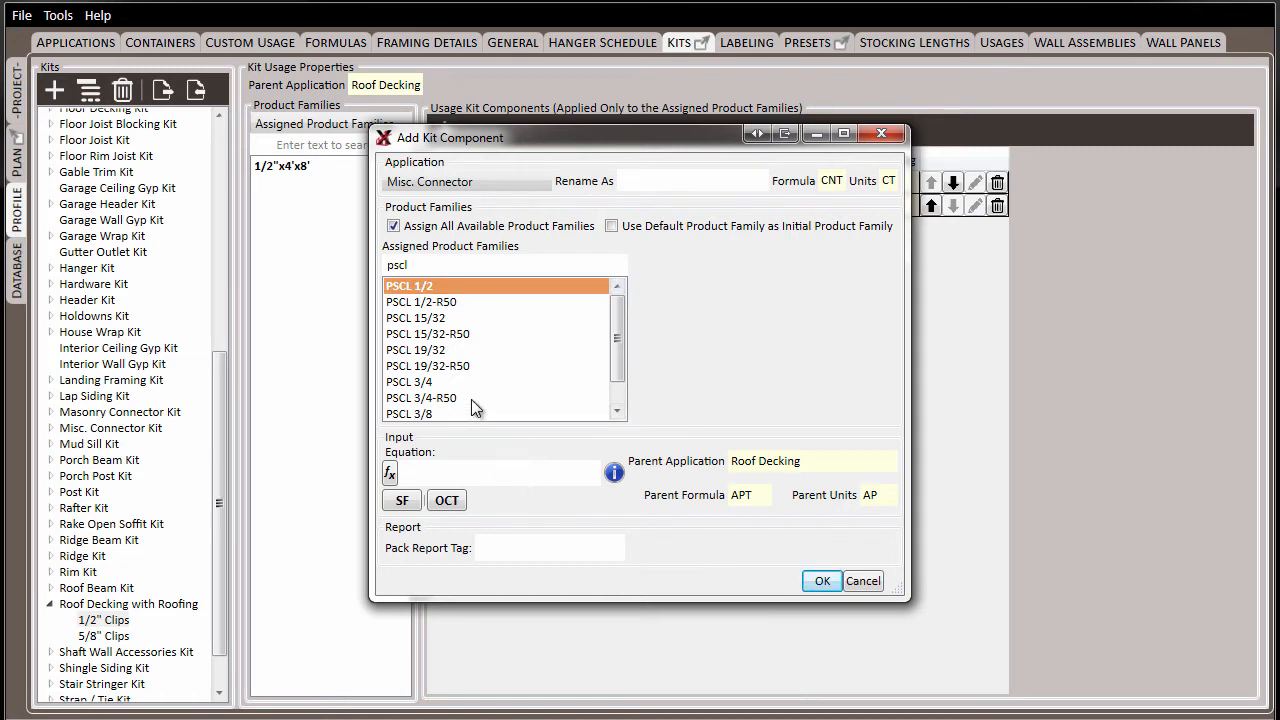
# Add the Misc. Connector component with the equation OCT*4 and move it to the top of the usage's component list
pyautogui.click(462, 474)
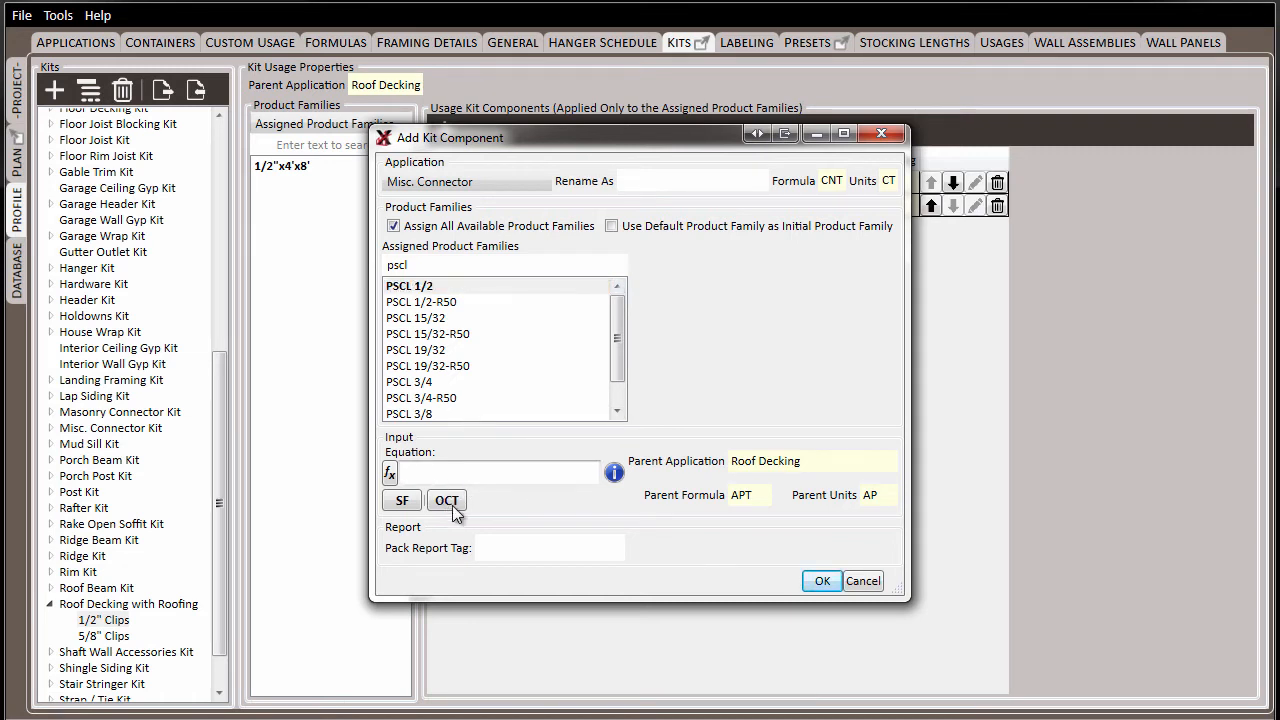
pyautogui.click(447, 501)
pyautogui.write('*4')
pyautogui.click(823, 580)
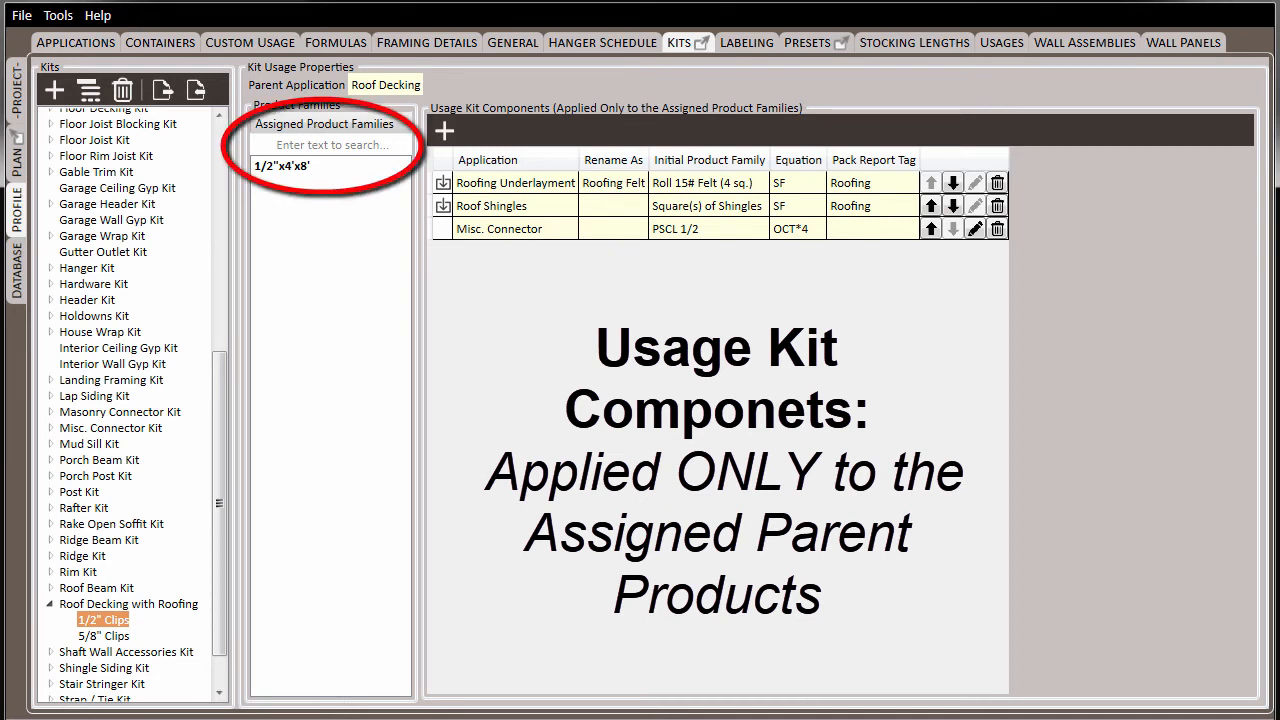
pyautogui.click(931, 228)
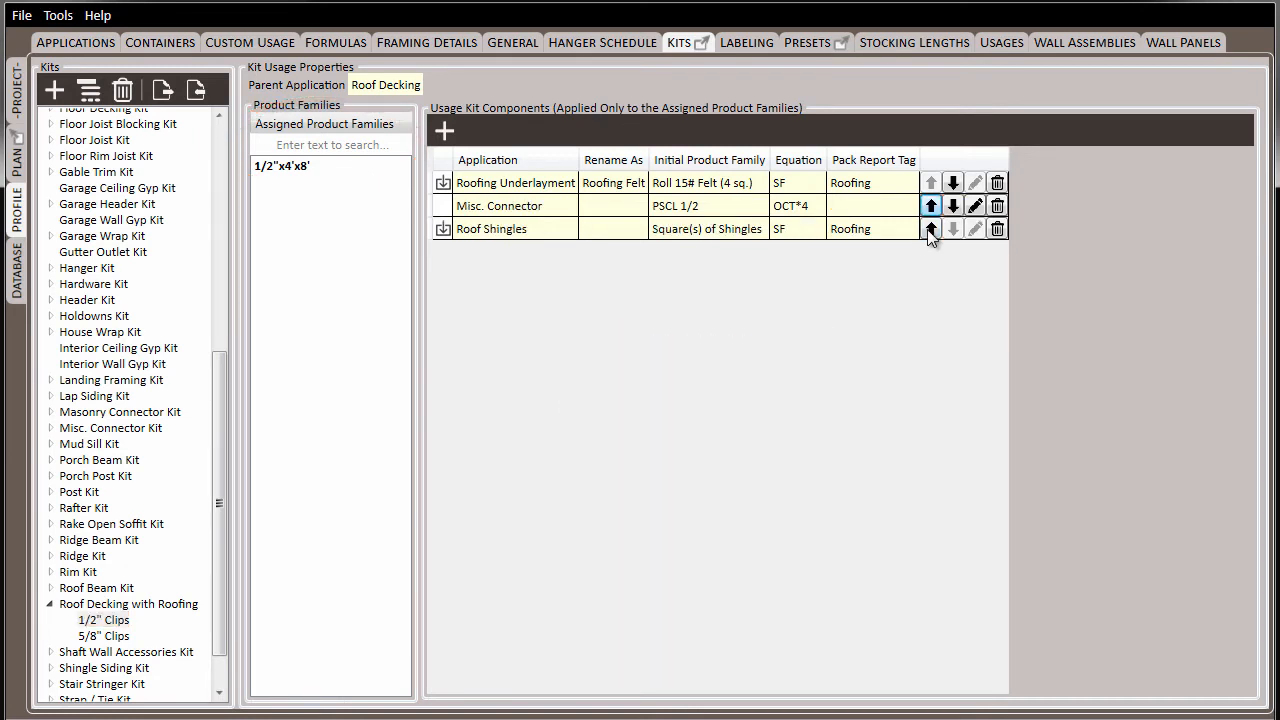
pyautogui.click(931, 205)
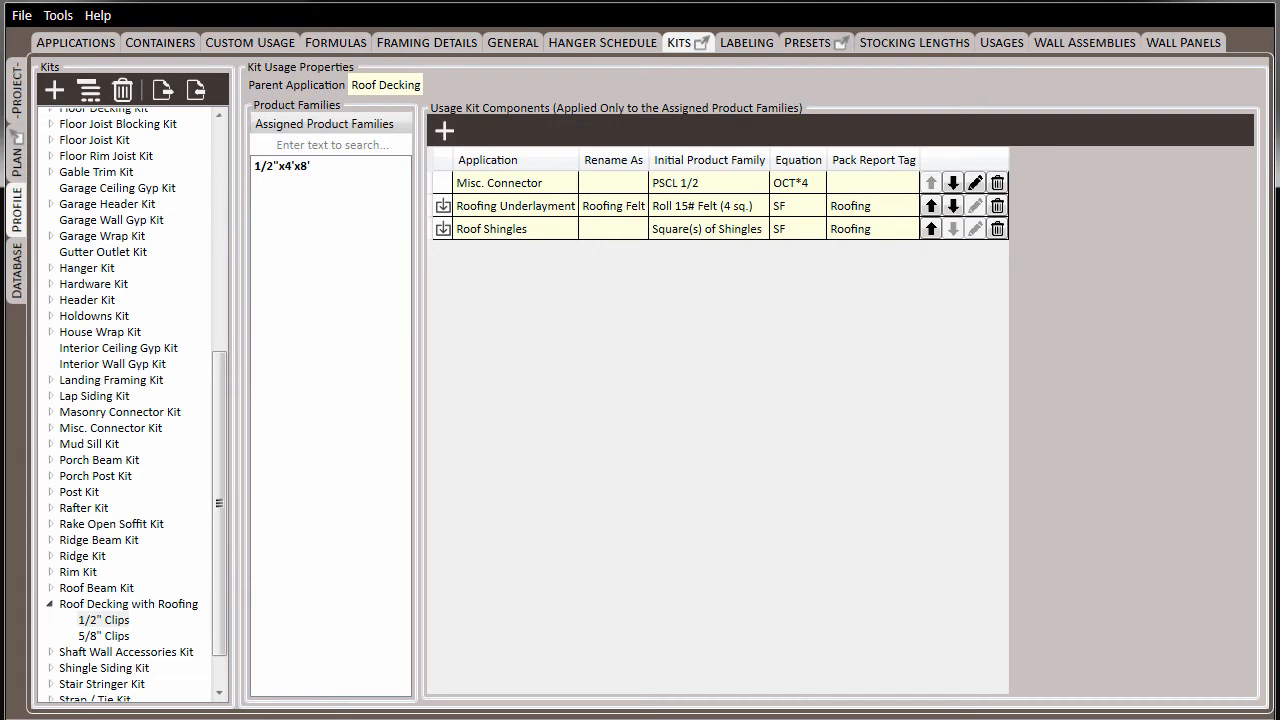
# Set the Roof Decking product in the project's House roof list to 1/2"x4'x8'
pyautogui.click(20, 96)
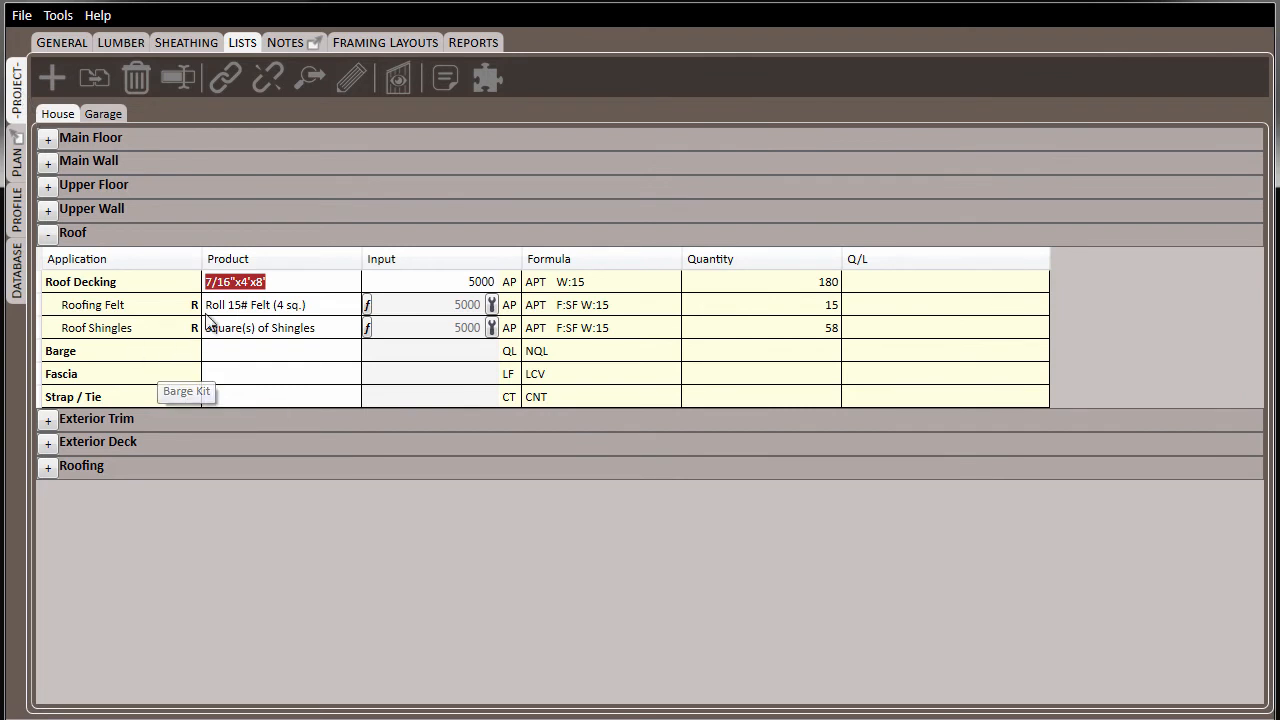
pyautogui.click(240, 284)
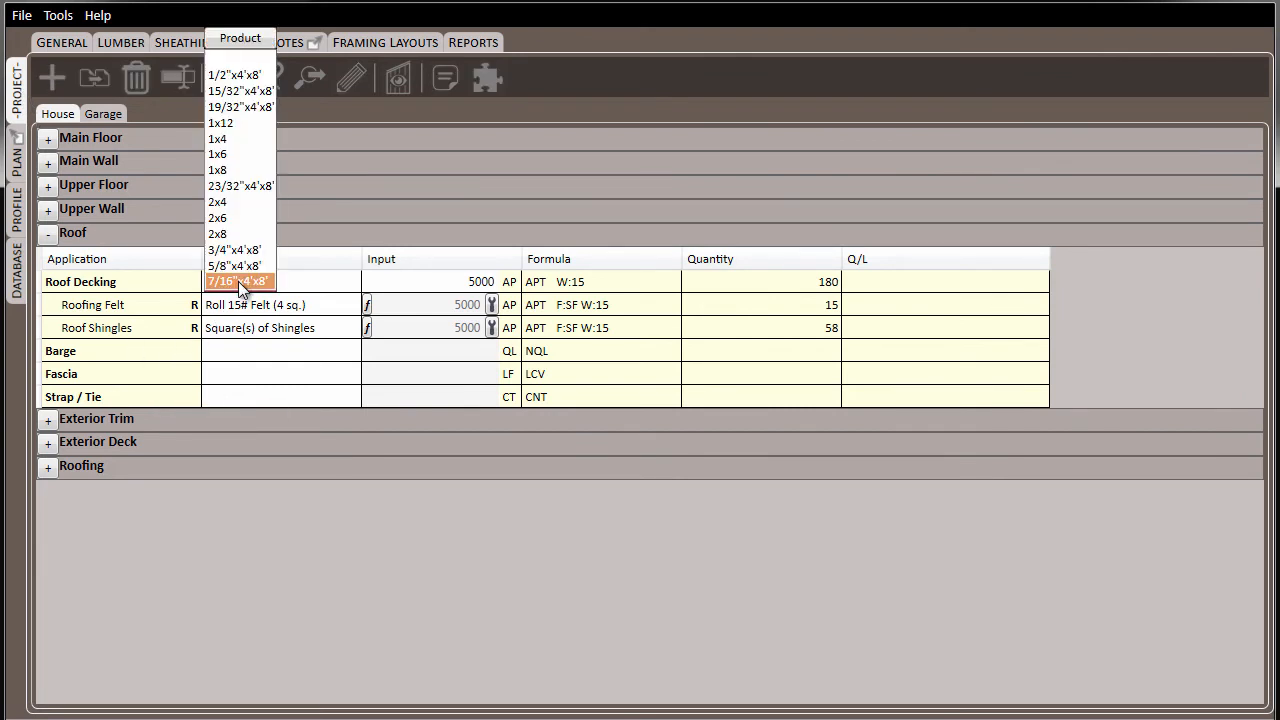
pyautogui.click(248, 78)
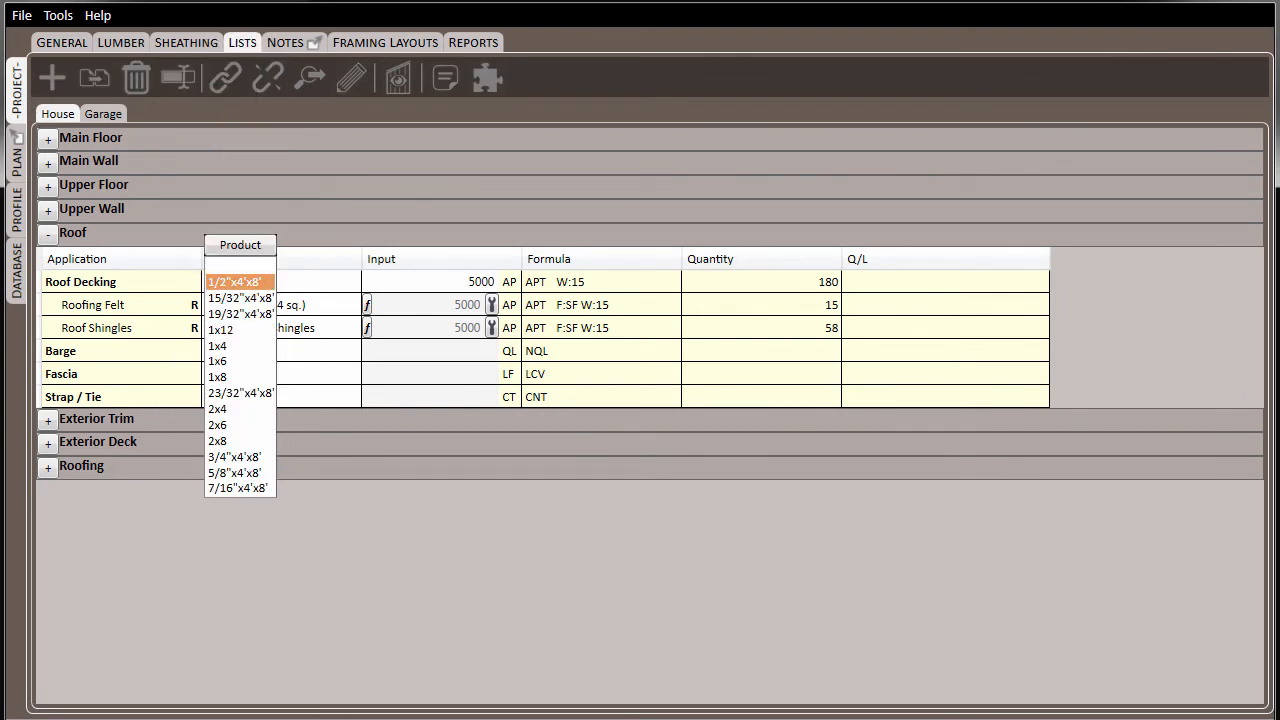
pyautogui.press('Return')
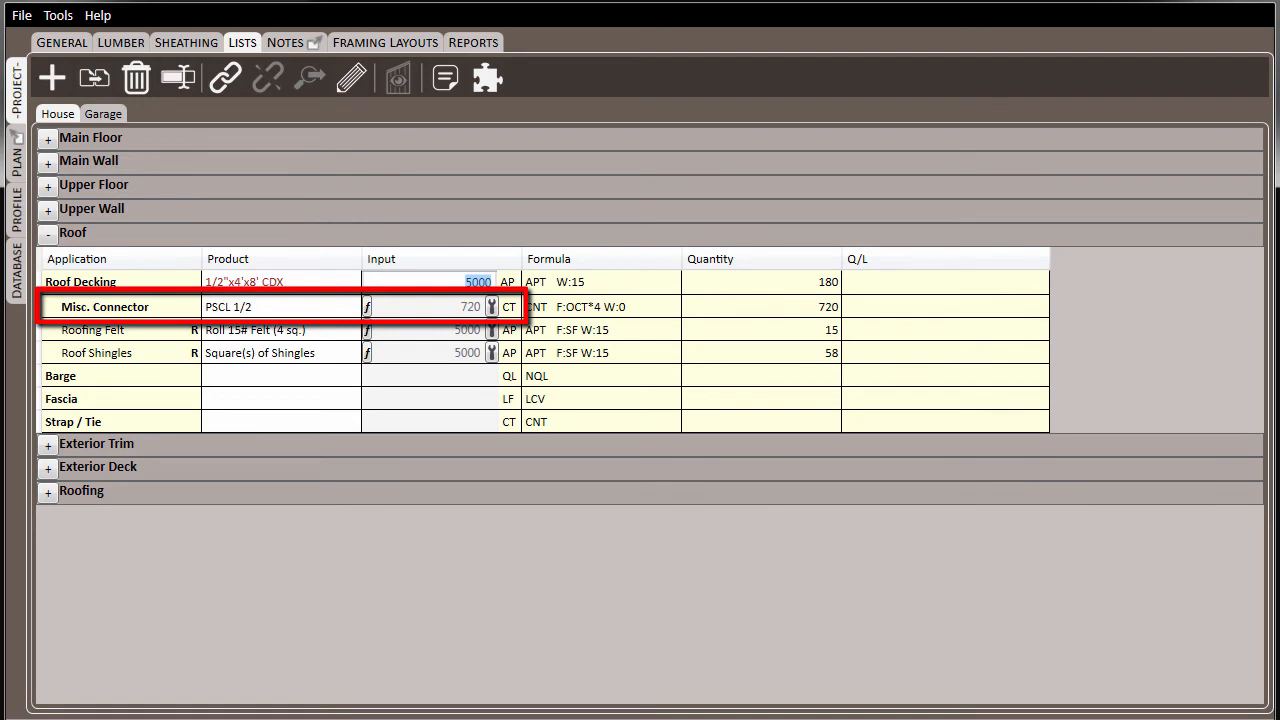
# Try 5/8"x4'x8' as the House Roof Decking product, and set it back to 7/16"x4'x8'
pyautogui.click(255, 281)
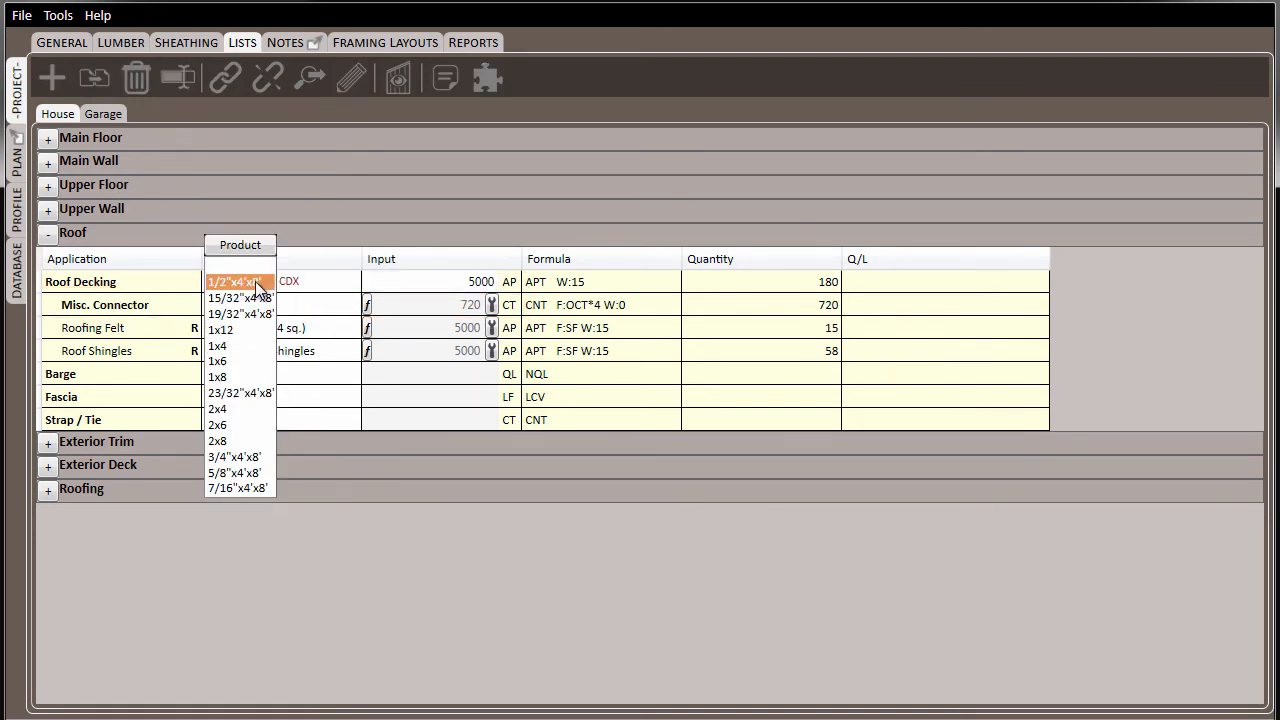
pyautogui.click(240, 472)
pyautogui.click(241, 437)
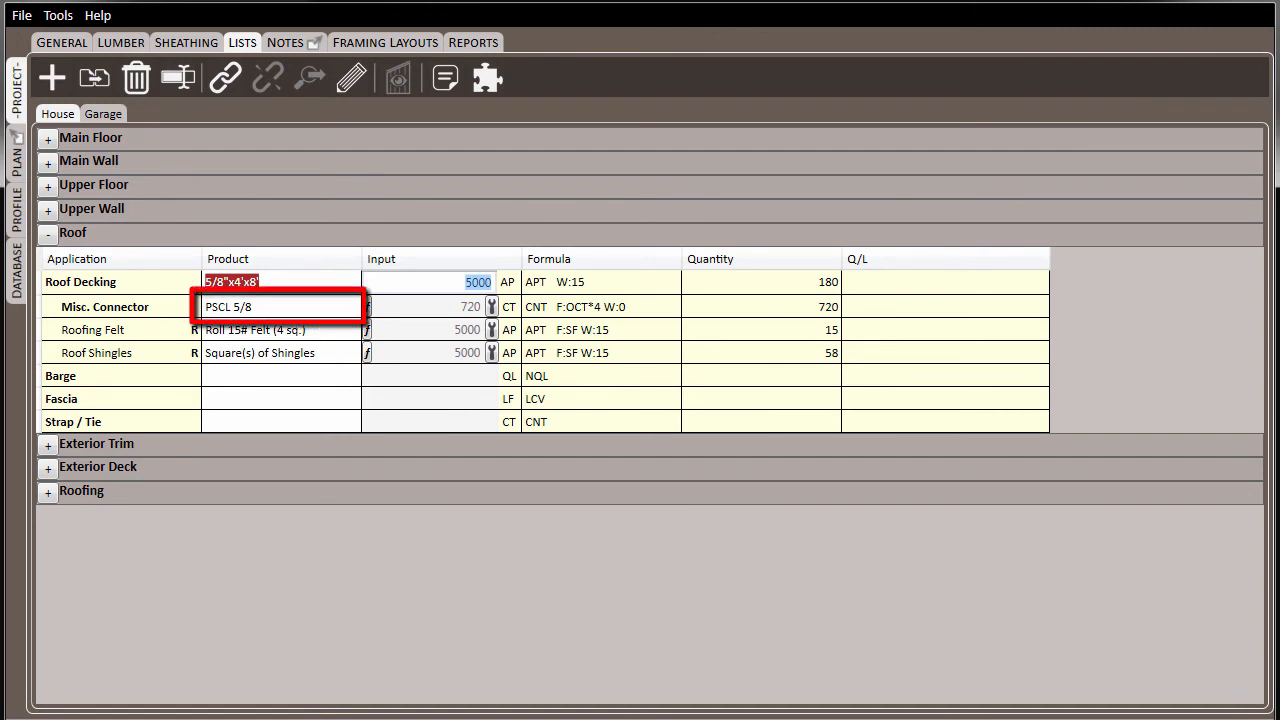
pyautogui.click(233, 283)
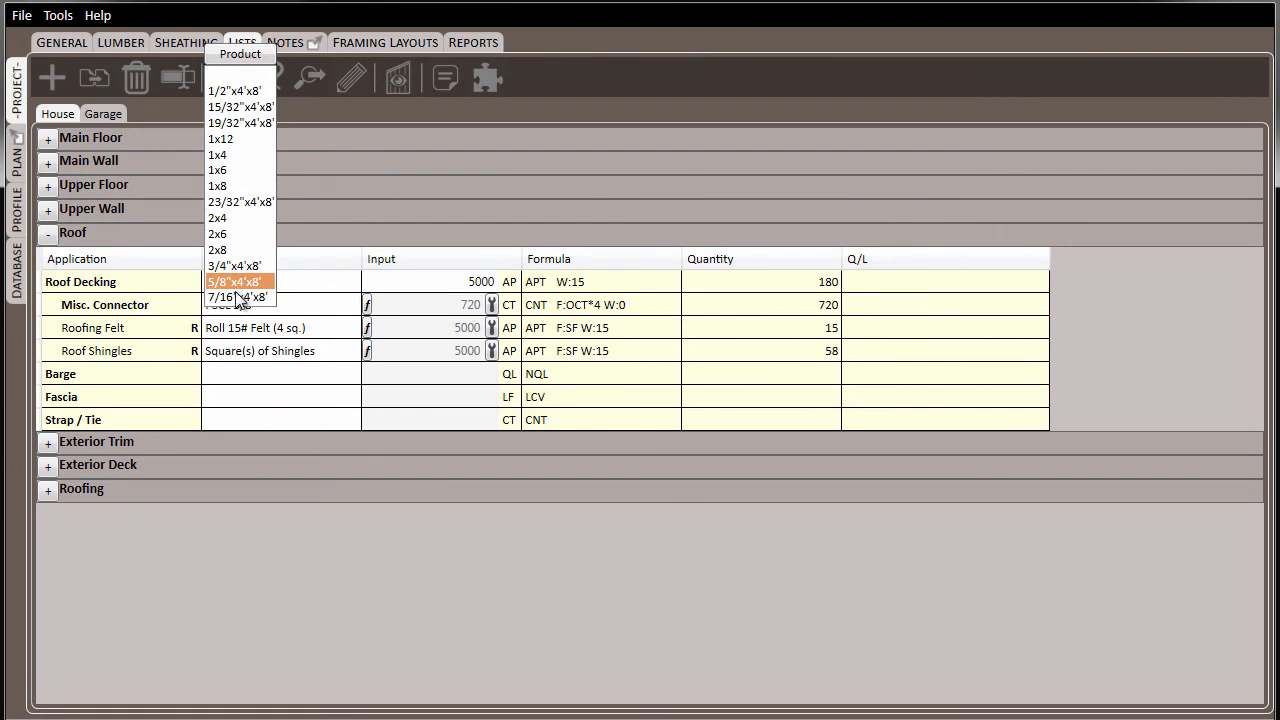
pyautogui.click(237, 295)
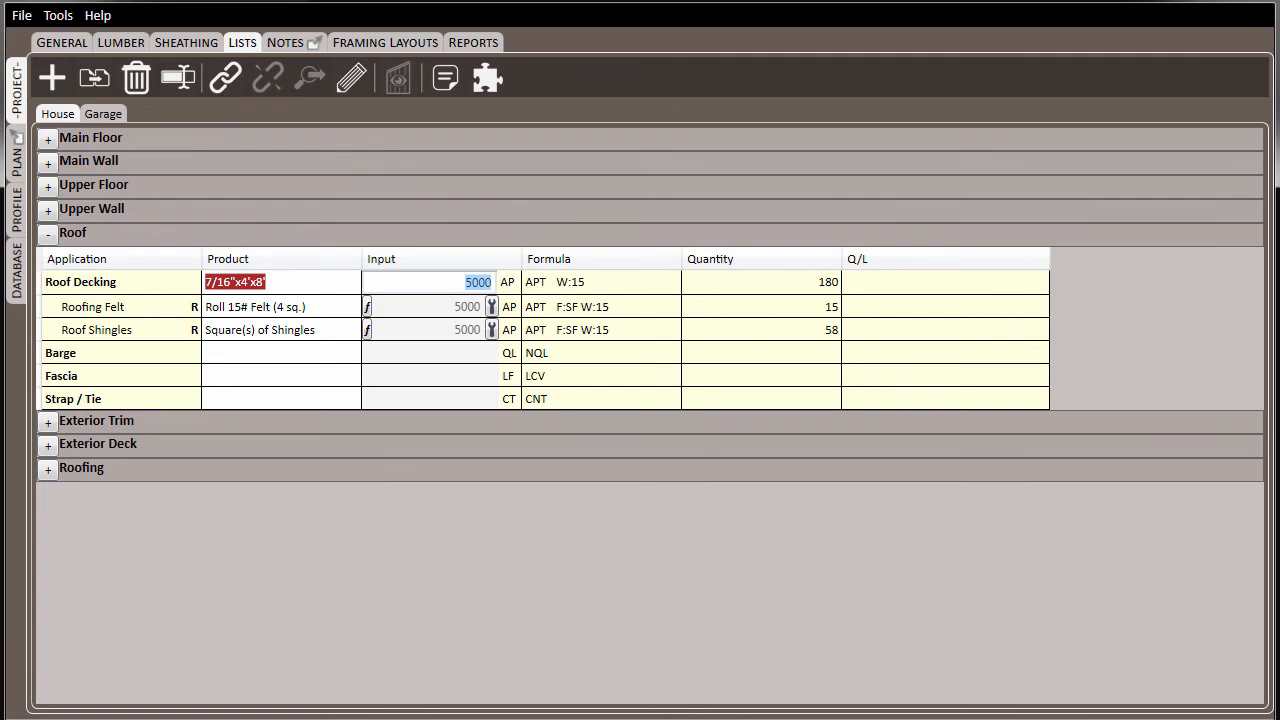
# Assign the 7/16"x4'x8' product family to the profile's 1/2" Clips usage and show its assigned product families
pyautogui.click(17, 212)
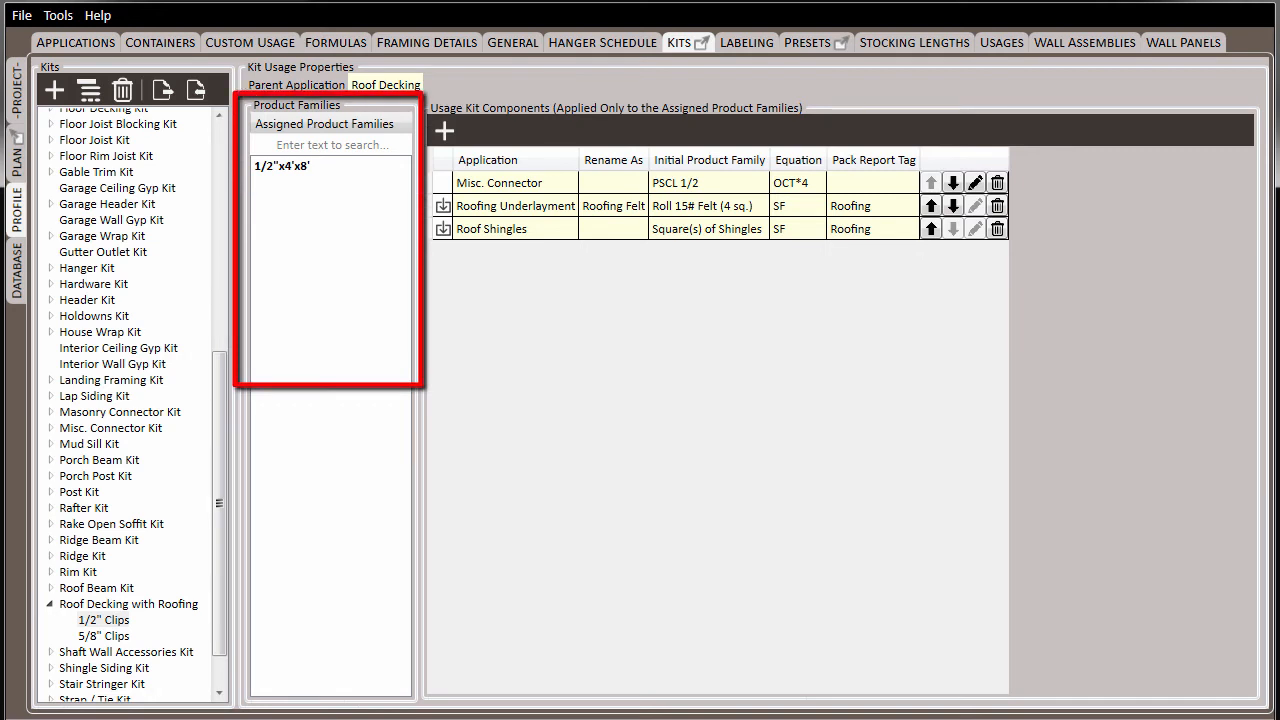
pyautogui.click(393, 128)
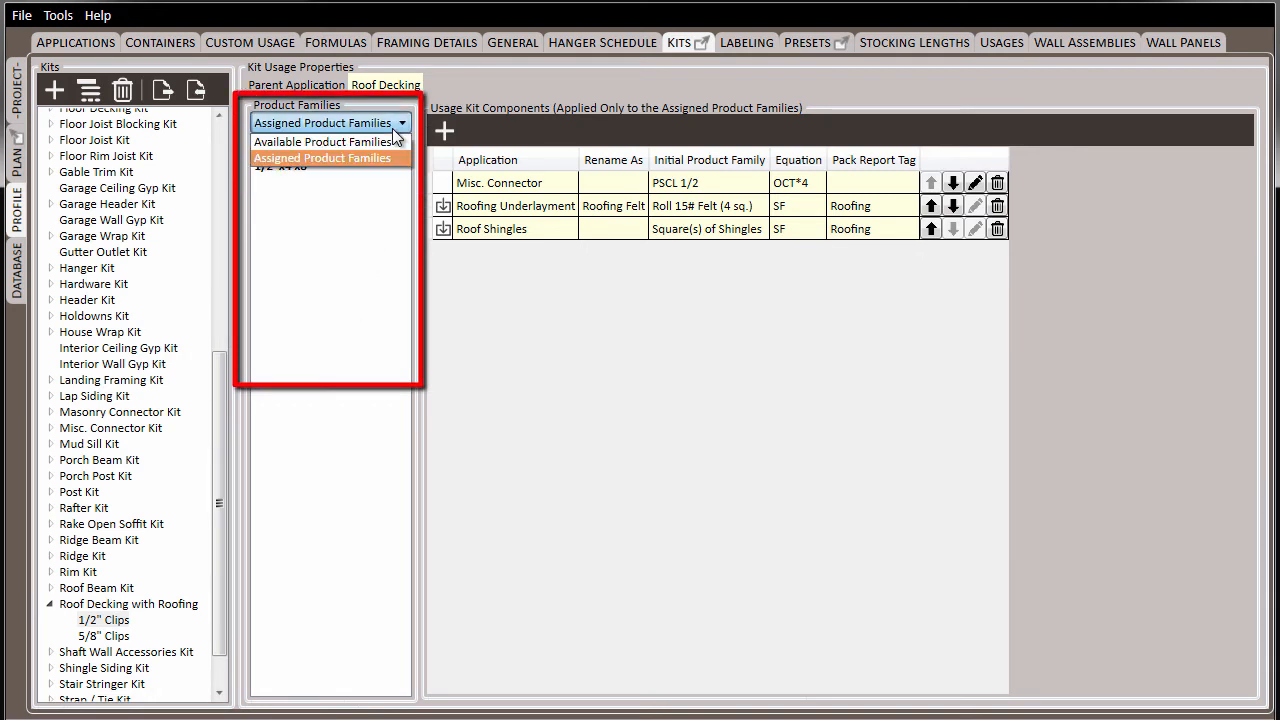
pyautogui.click(391, 142)
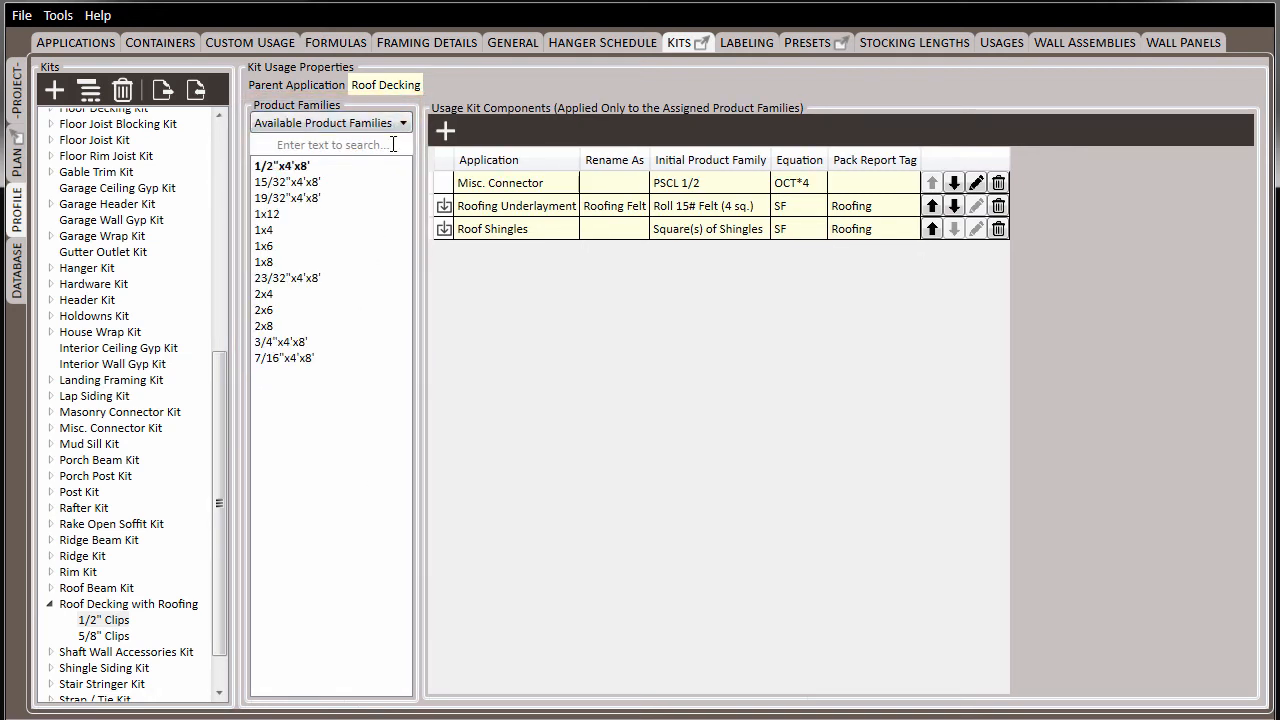
pyautogui.click(325, 359)
pyautogui.rightClick(324, 358)
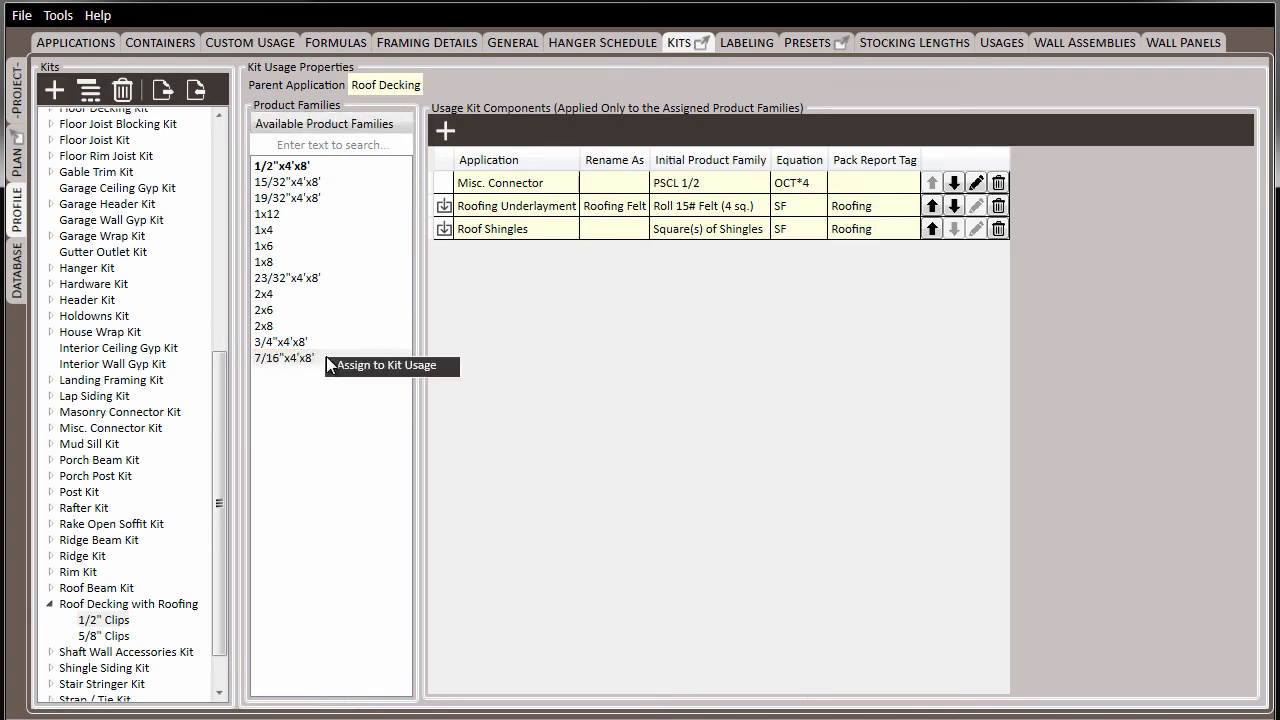
pyautogui.click(392, 368)
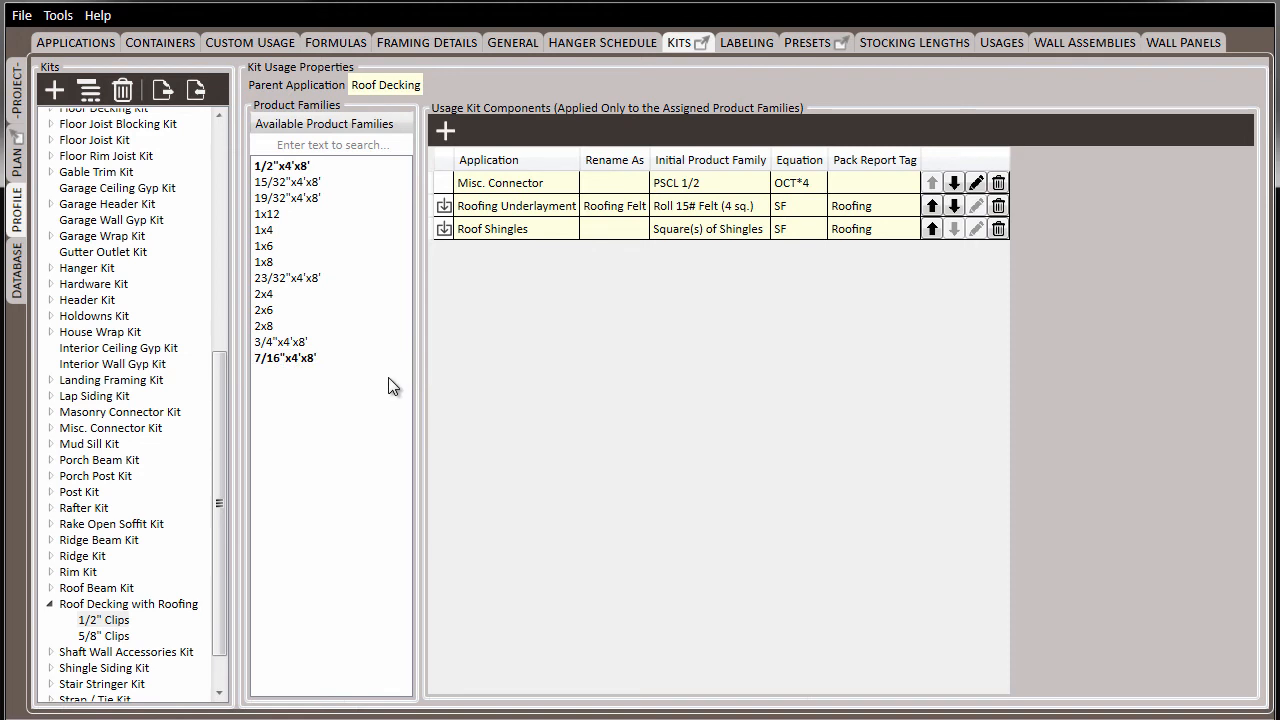
pyautogui.click(389, 121)
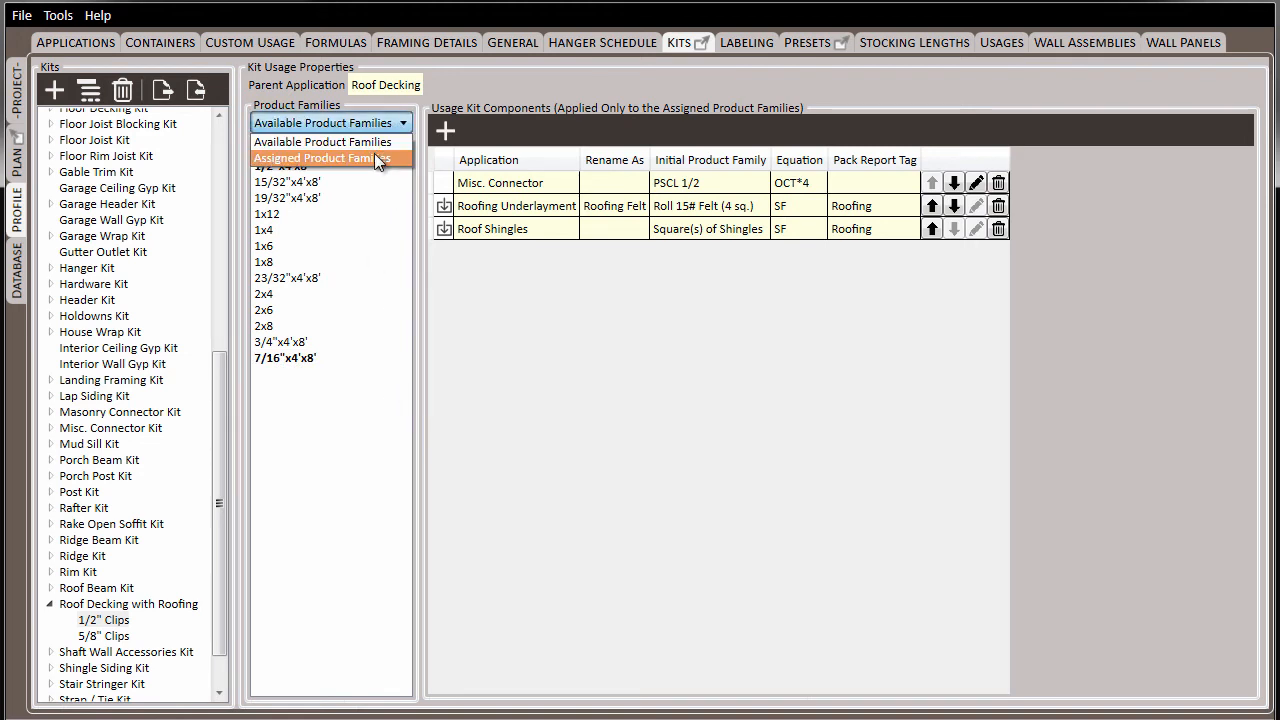
pyautogui.click(376, 160)
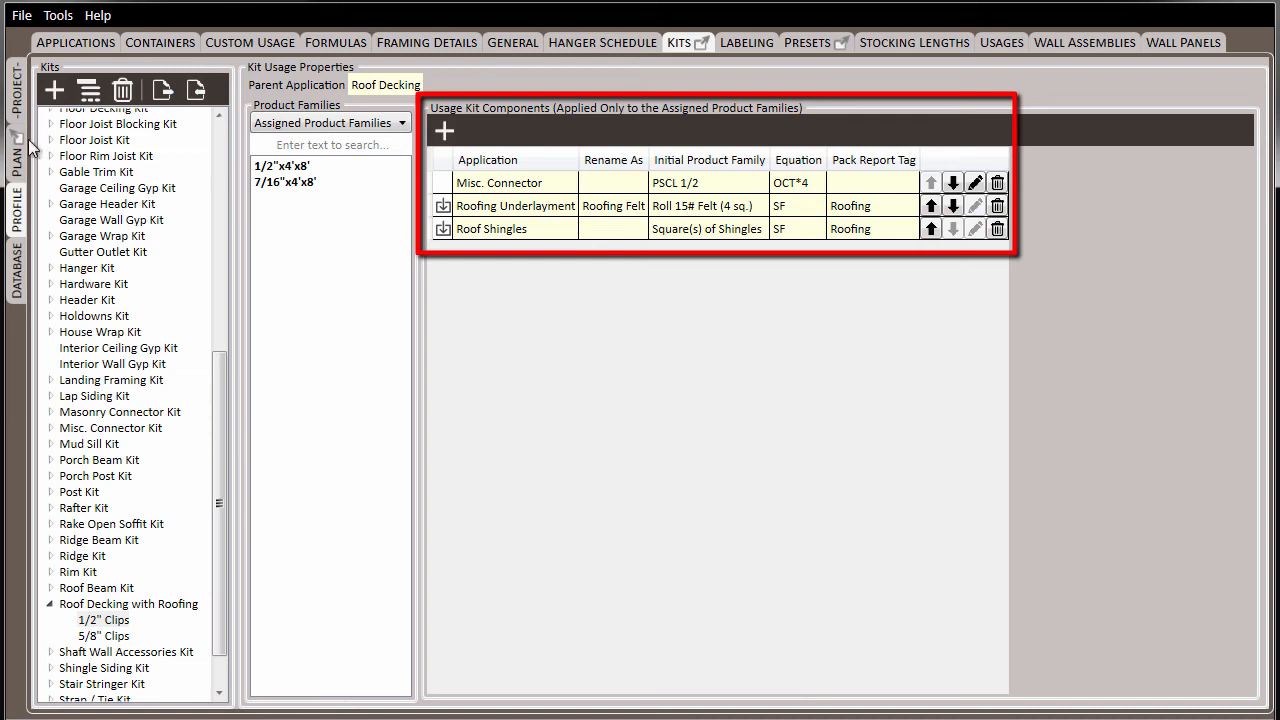
# Try 5/8"x4'x8' and 1/2"x4'x8' CDX as the Roof Decking product in the project's House roof list
pyautogui.click(17, 105)
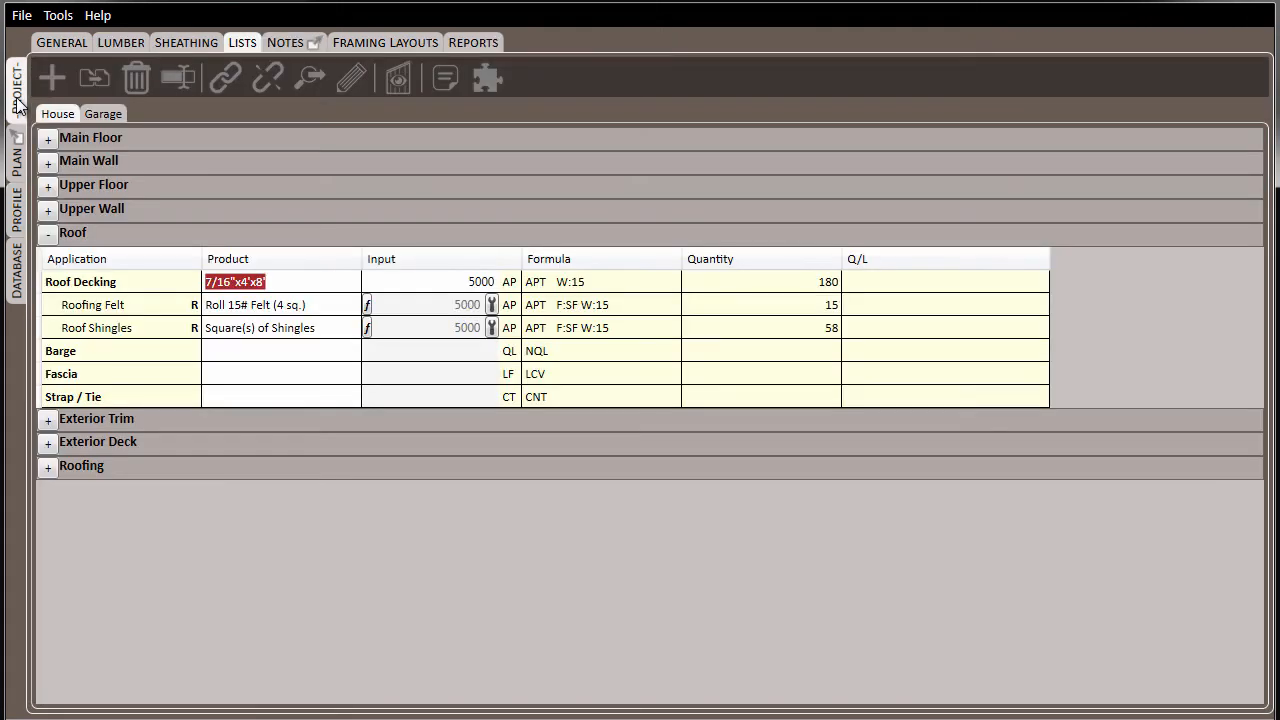
pyautogui.click(229, 284)
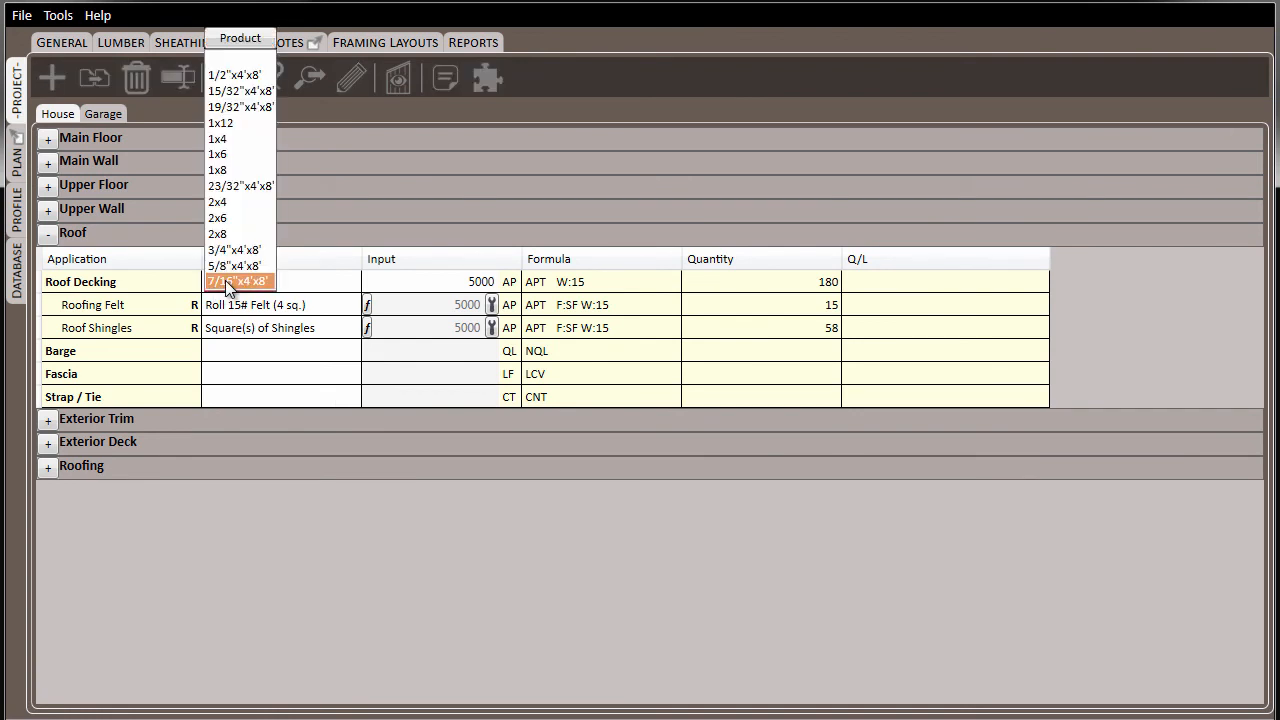
pyautogui.click(233, 266)
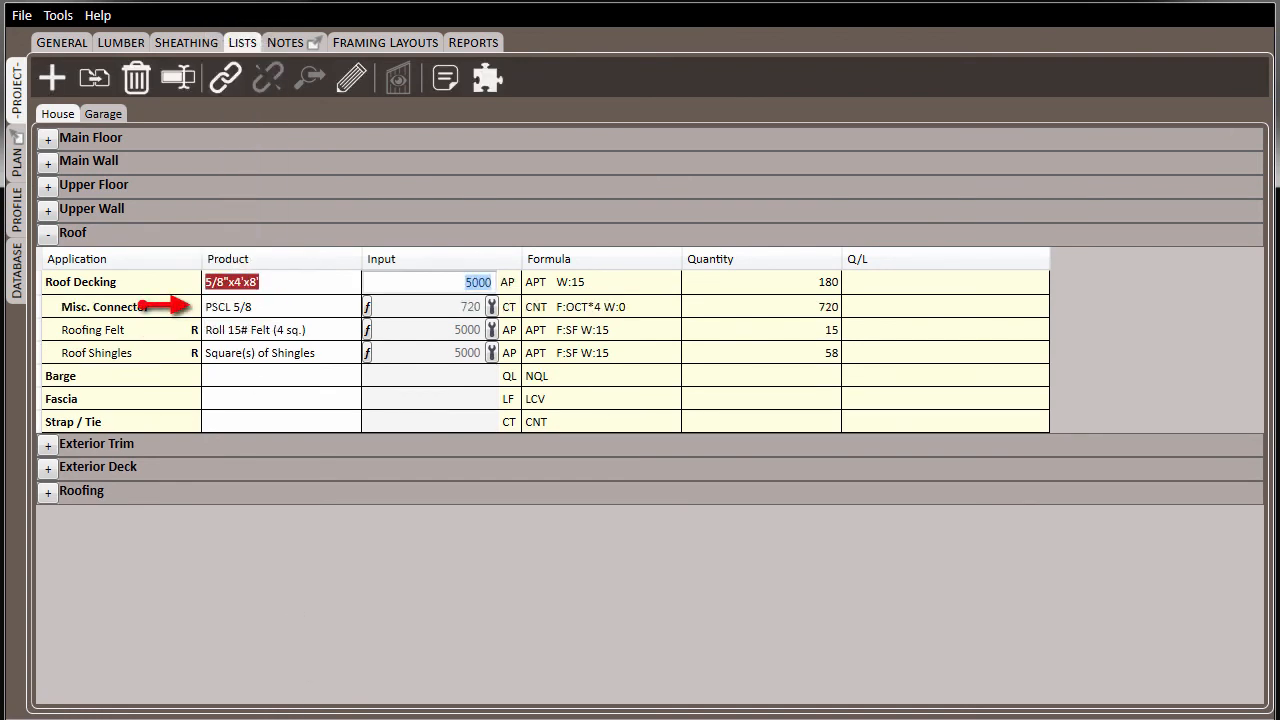
pyautogui.click(238, 283)
pyautogui.click(233, 91)
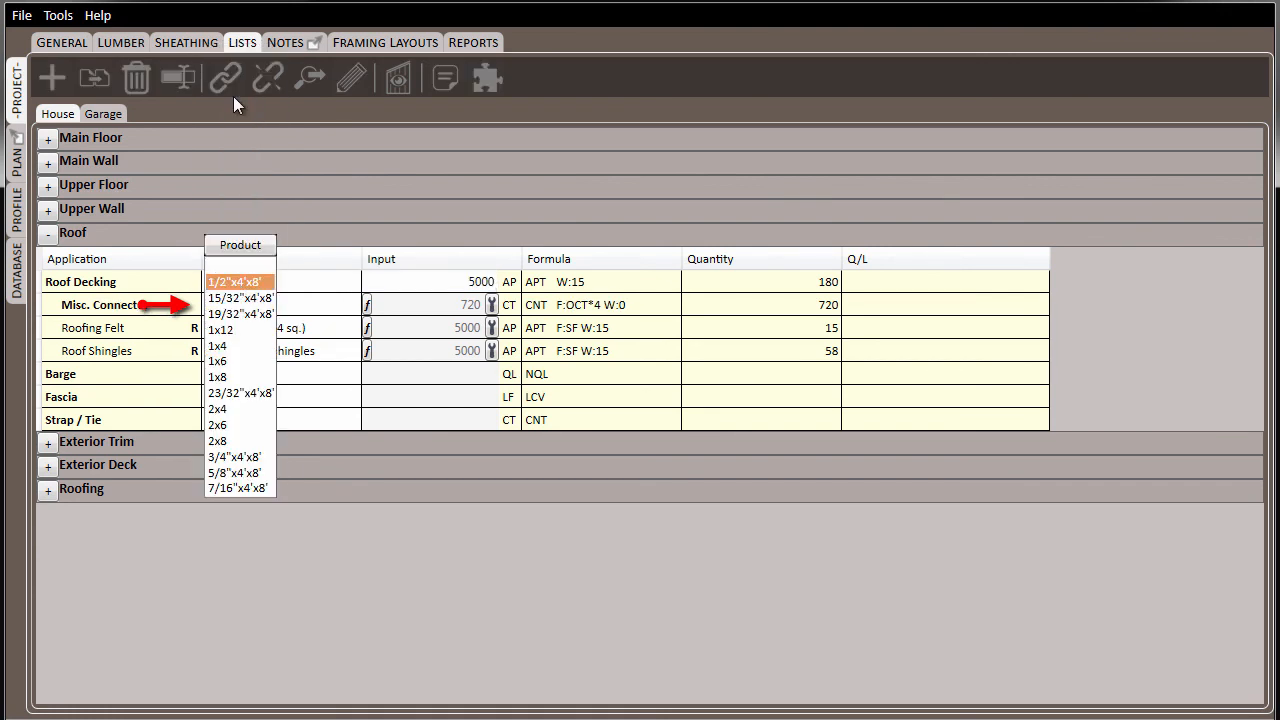
pyautogui.click(298, 574)
pyautogui.press('Tab')
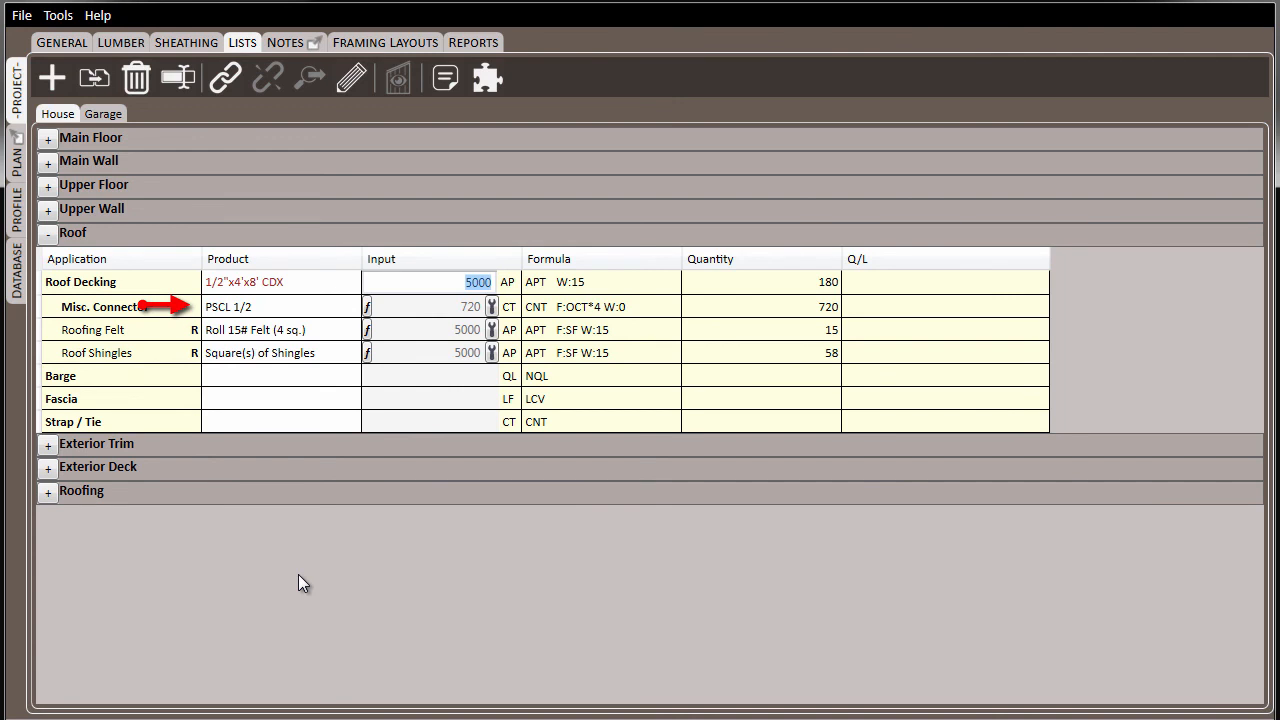
# Try 19/32"x4'x8' as the House Roof Decking product, and set it to 7/16"x4'x8'
pyautogui.click(252, 292)
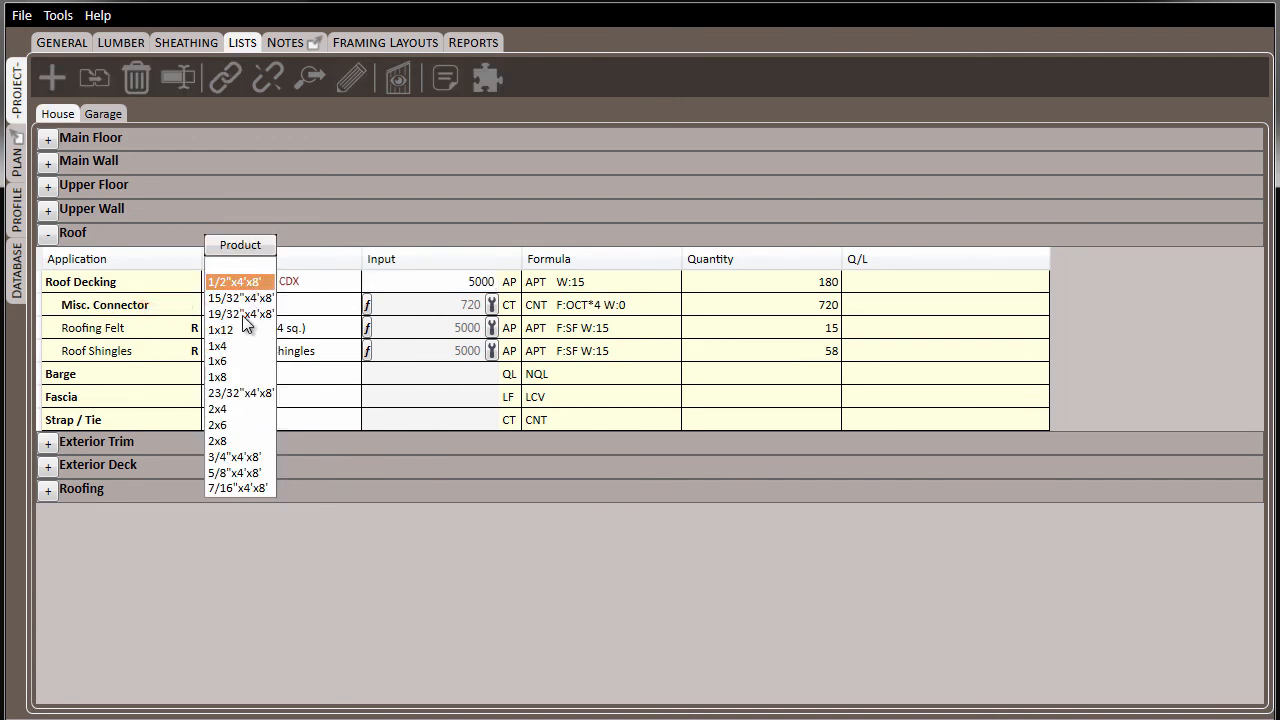
pyautogui.click(243, 316)
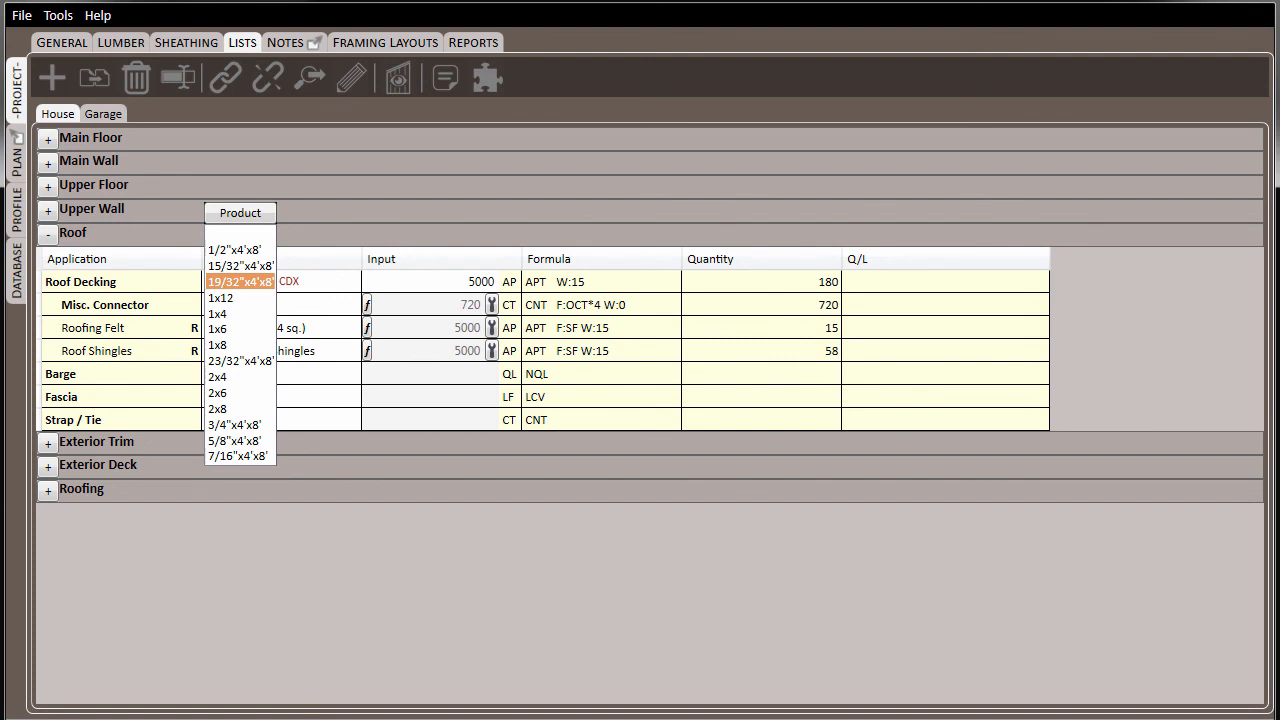
pyautogui.press('Tab')
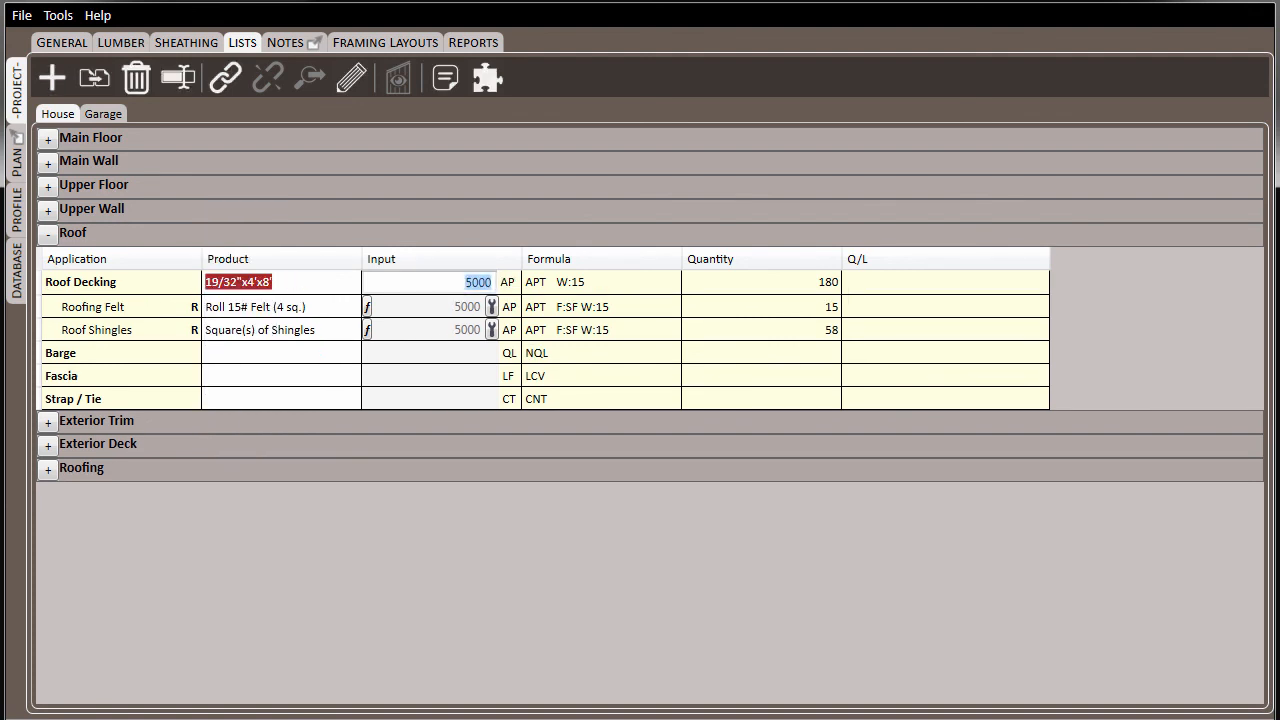
pyautogui.click(250, 283)
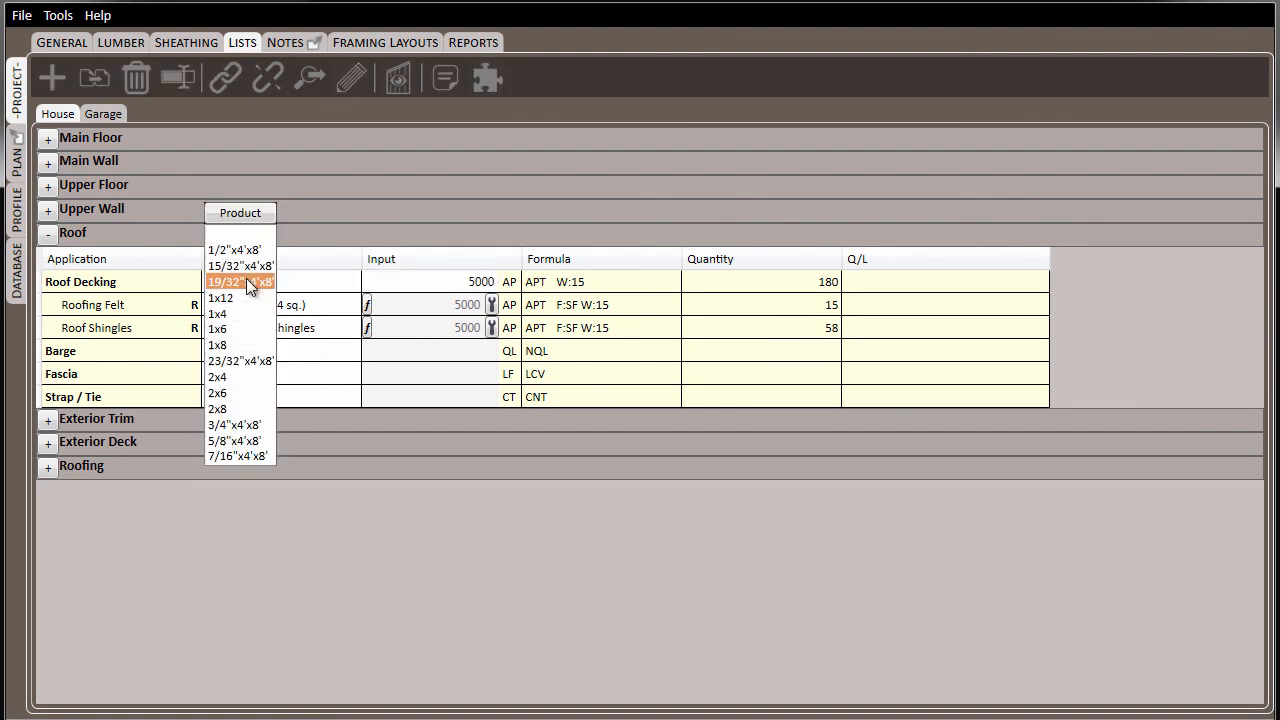
pyautogui.click(238, 456)
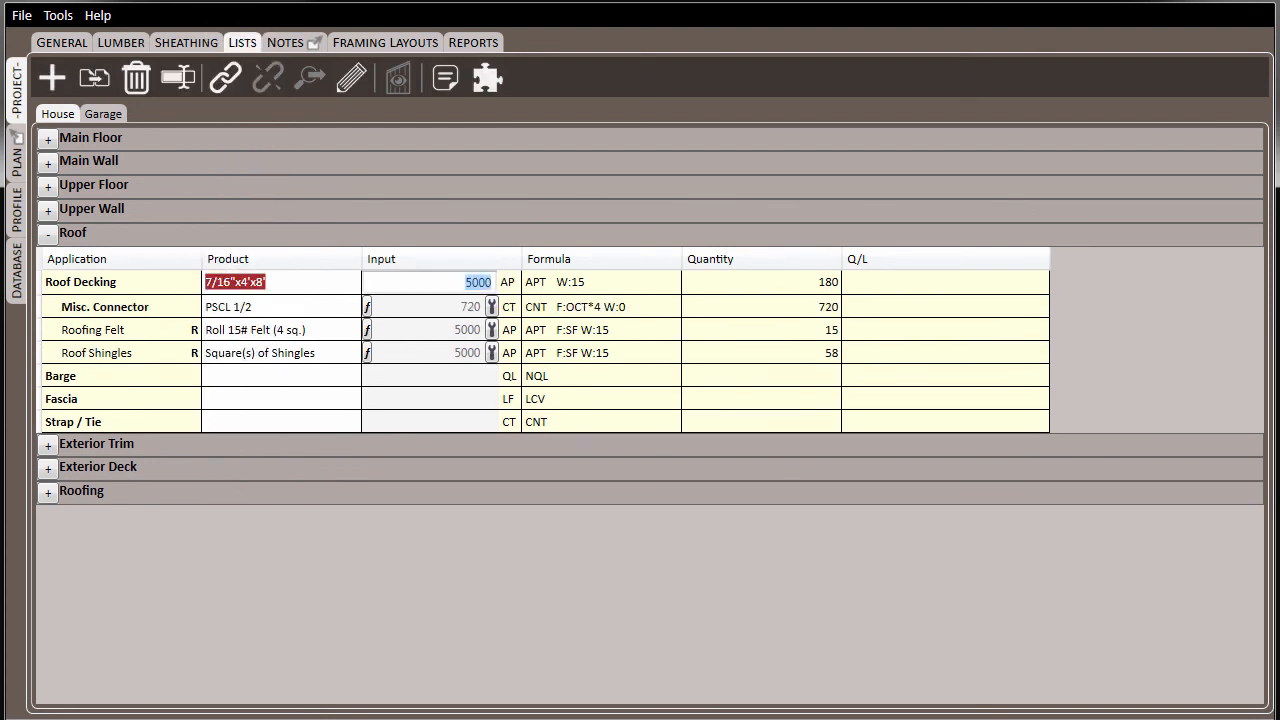